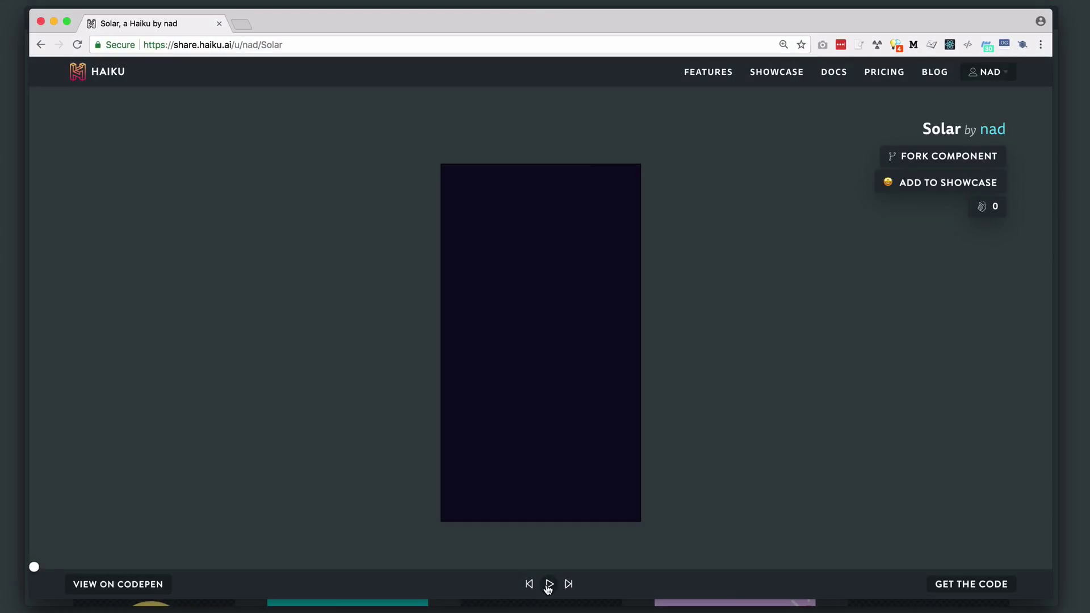
- Play and pause the Solar animation preview, then go to its fork page
left_click(548, 585)
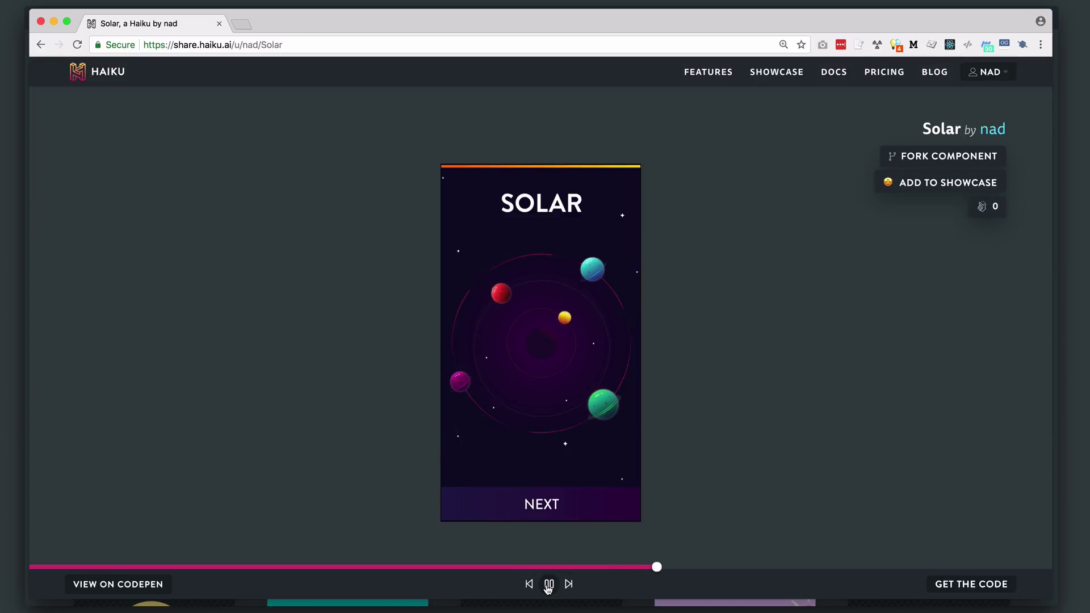
left_click(548, 584)
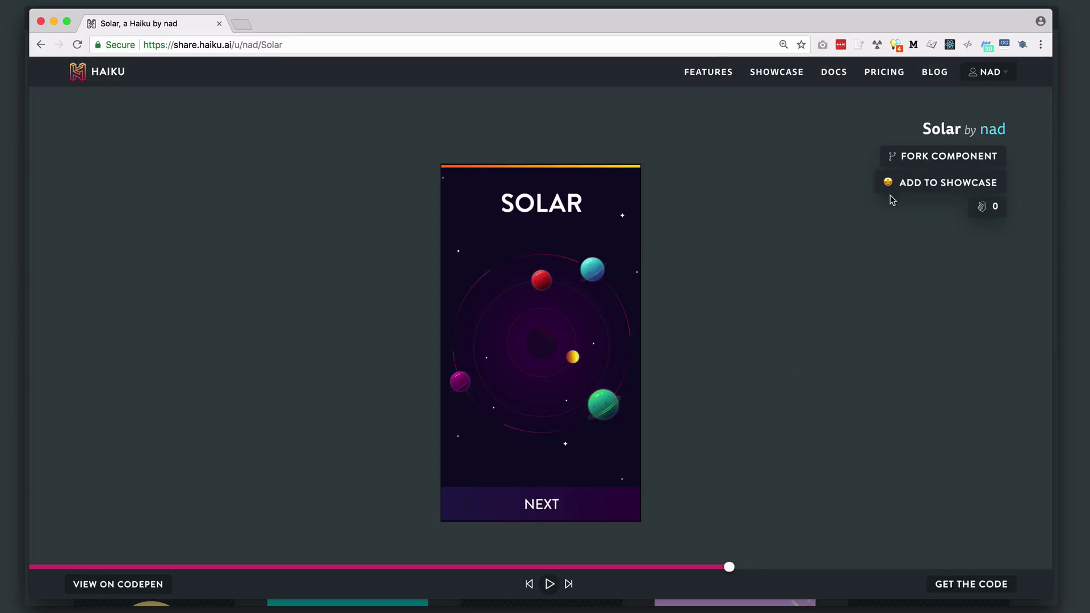
left_click(911, 163)
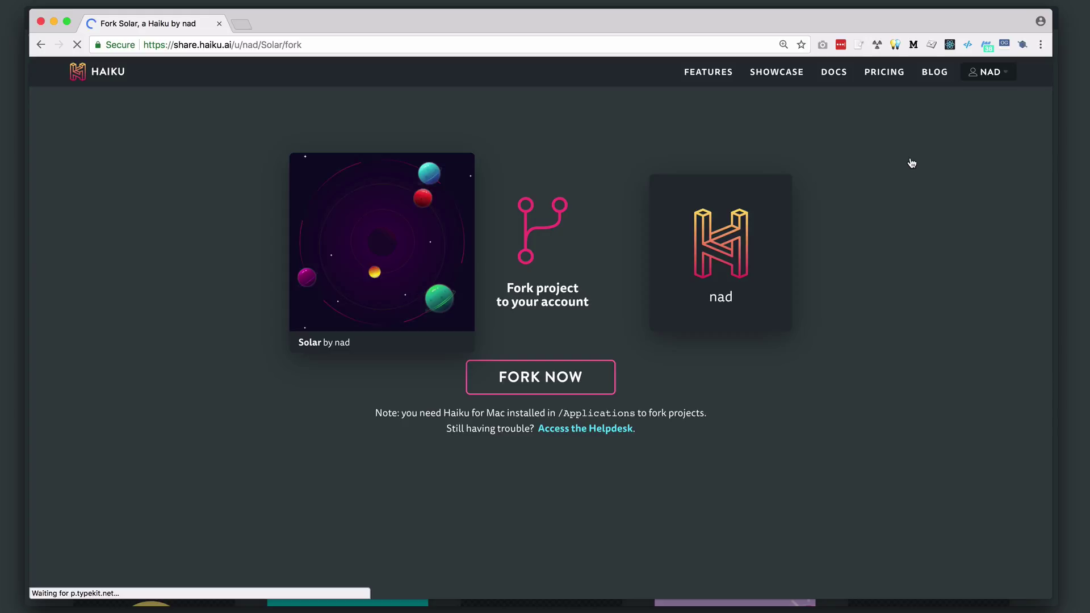
- Duplicate the forked project into Haiku for Mac under the name 'SolarVideo'
left_click(559, 380)
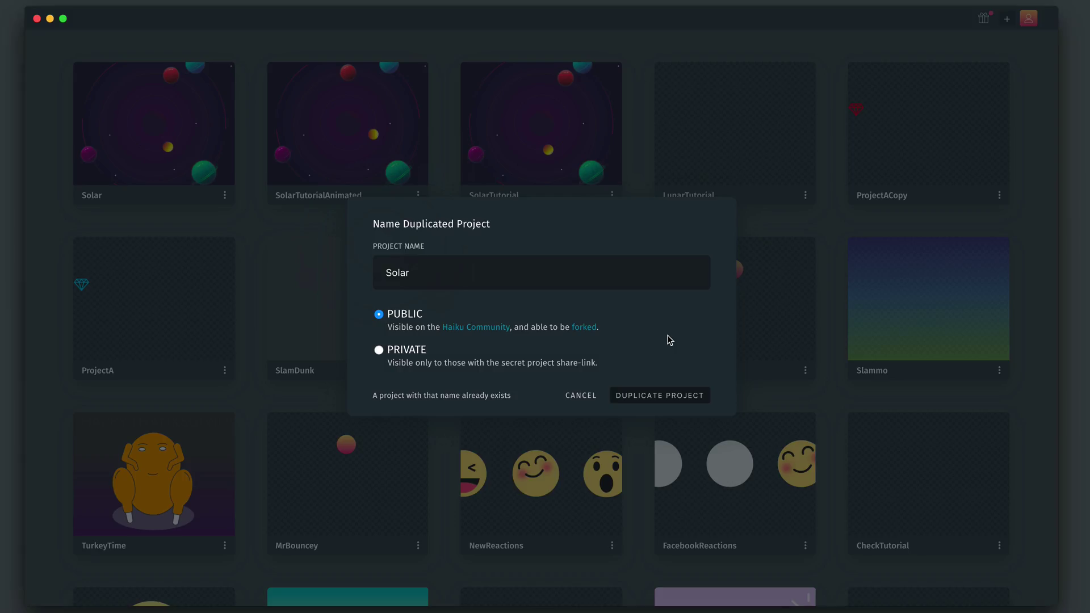
key("BackSpace")
key("BackSpace")
key("BackSpace")
key("BackSpace")
type("olarVideo")
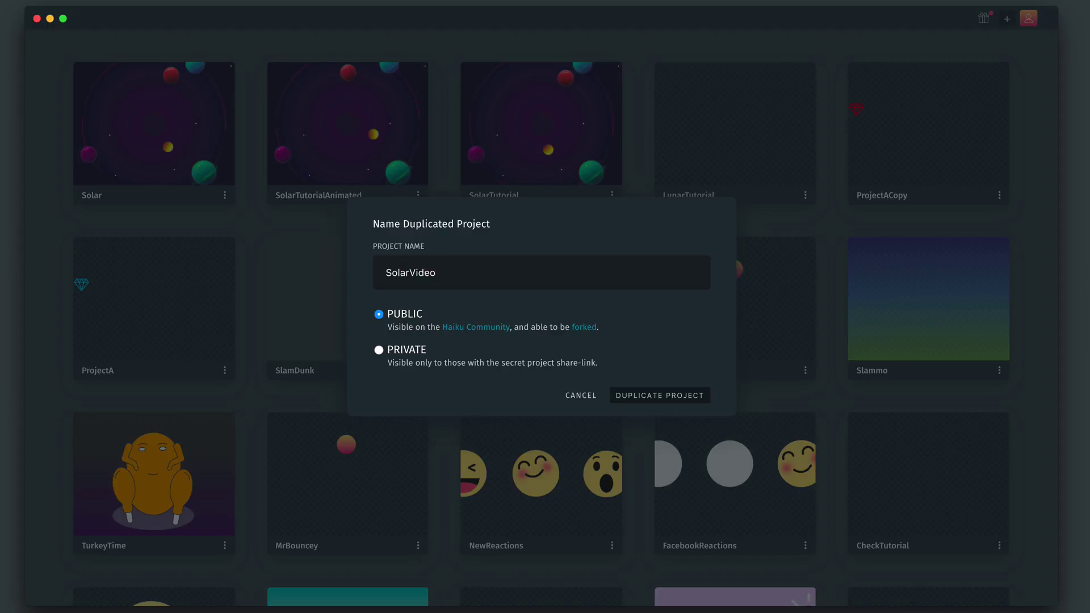
left_click(632, 395)
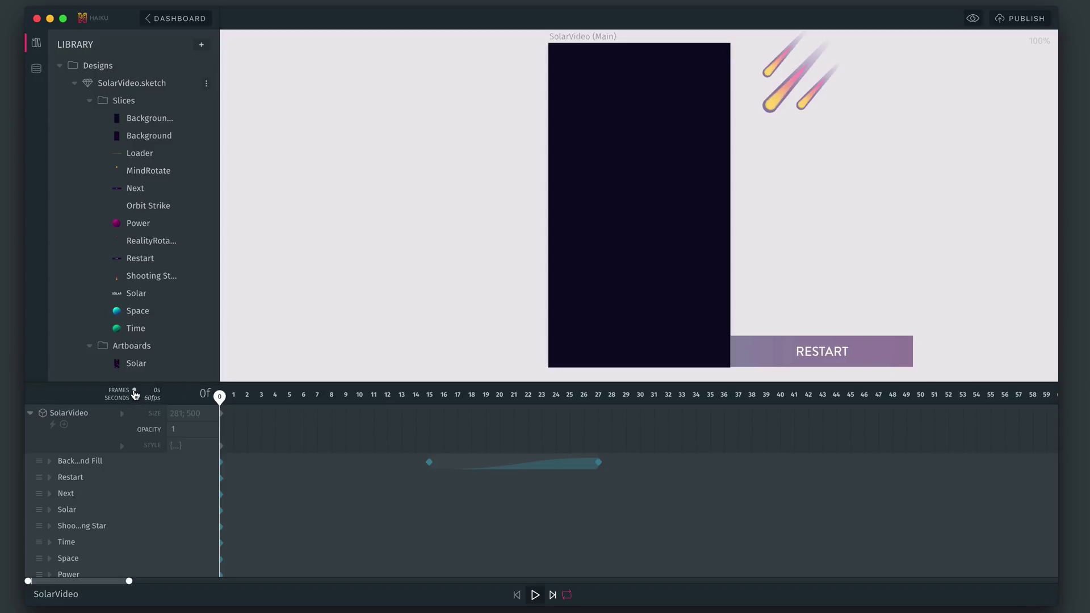
- Show the timeline in seconds at full range, collapse SolarVideo, and move the playhead to 6.5s
left_click(135, 392)
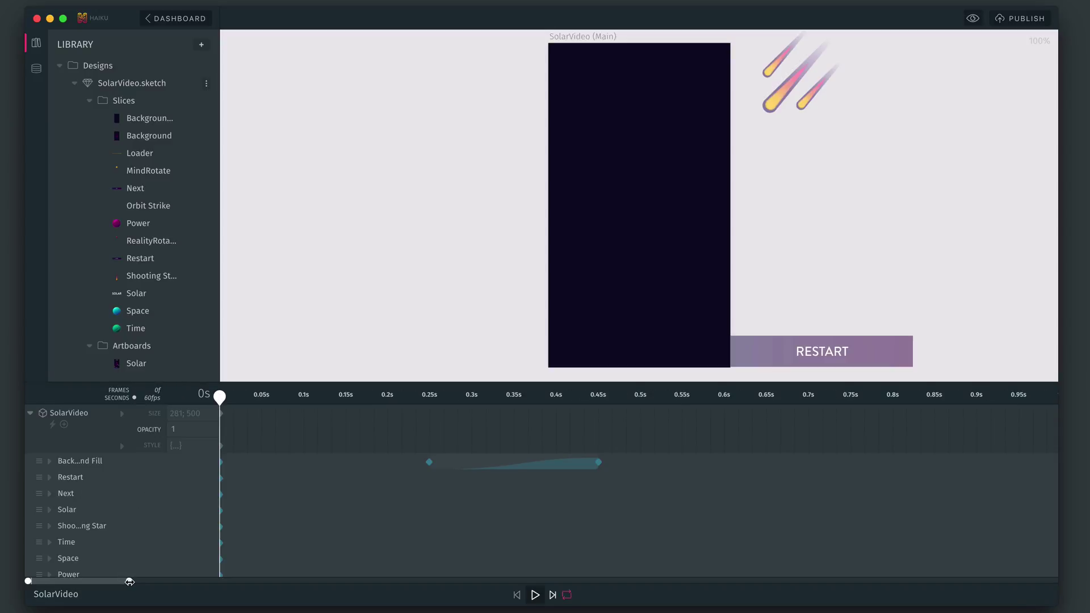
left_click_drag(130, 581, 1067, 517)
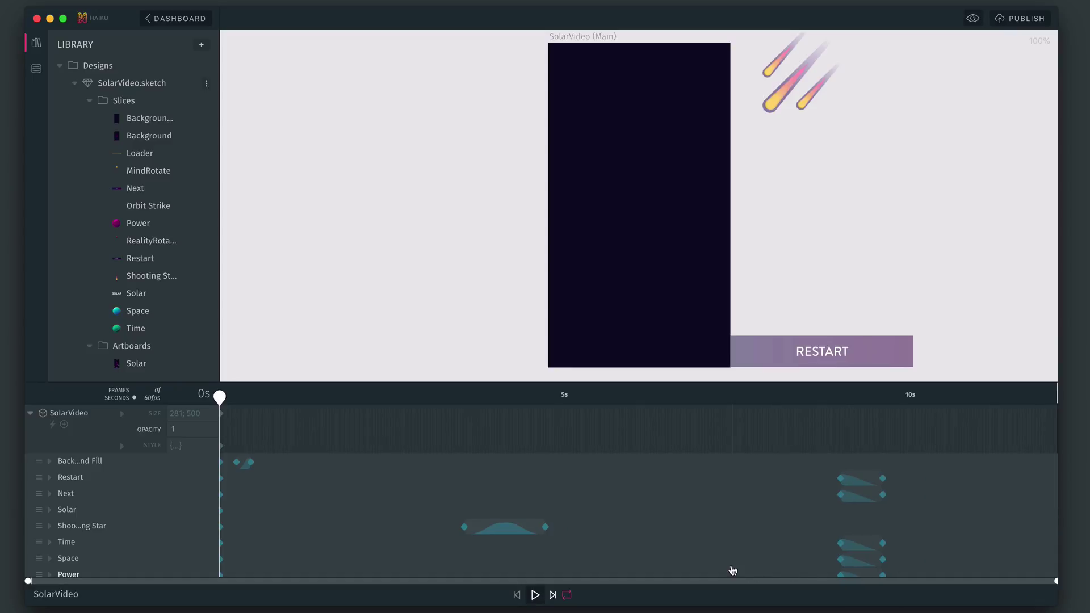
left_click(32, 415)
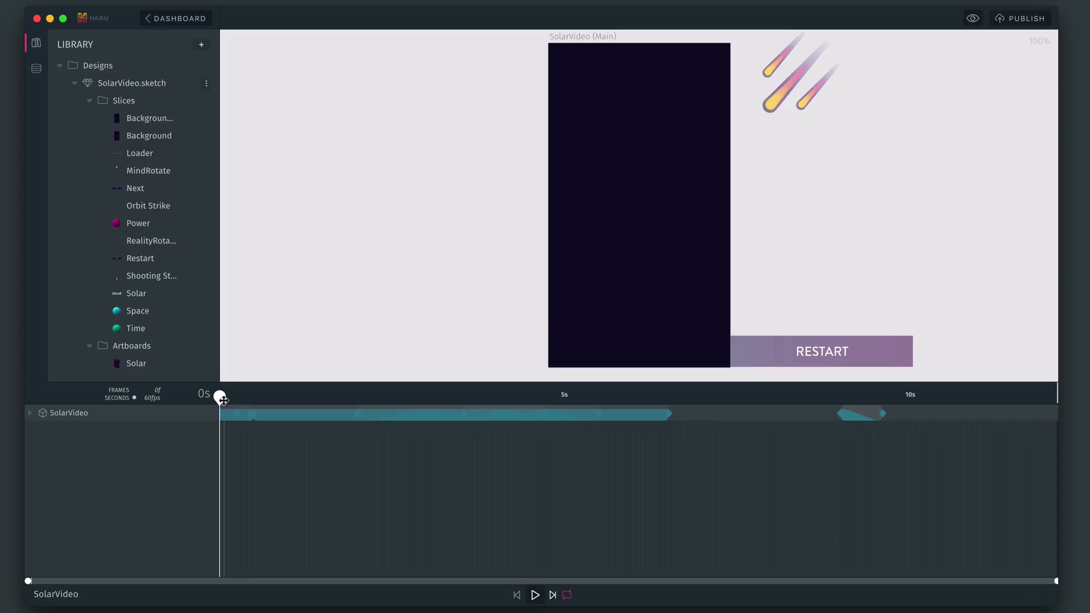
mouse_move(219, 396)
left_mouse_down()
mouse_move(451, 397)
mouse_move(671, 416)
mouse_move(883, 405)
mouse_move(219, 397)
left_mouse_up()
left_click_drag(229, 395, 669, 400)
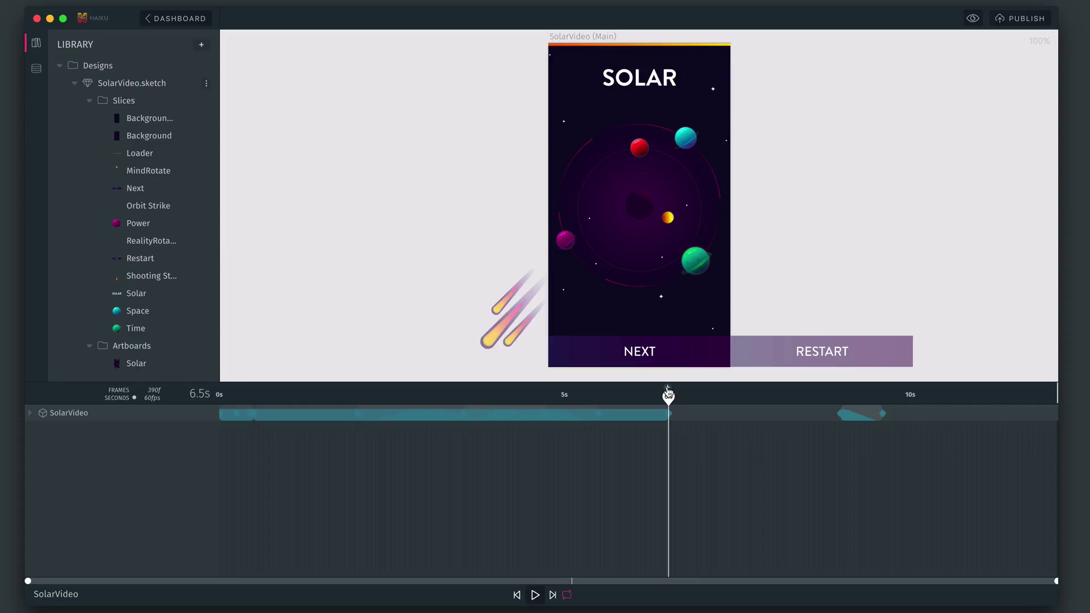
- Give frame 389 at 6.5s the action this.getDefaultTimeline().gotoAndPlay(500)
left_click(668, 393)
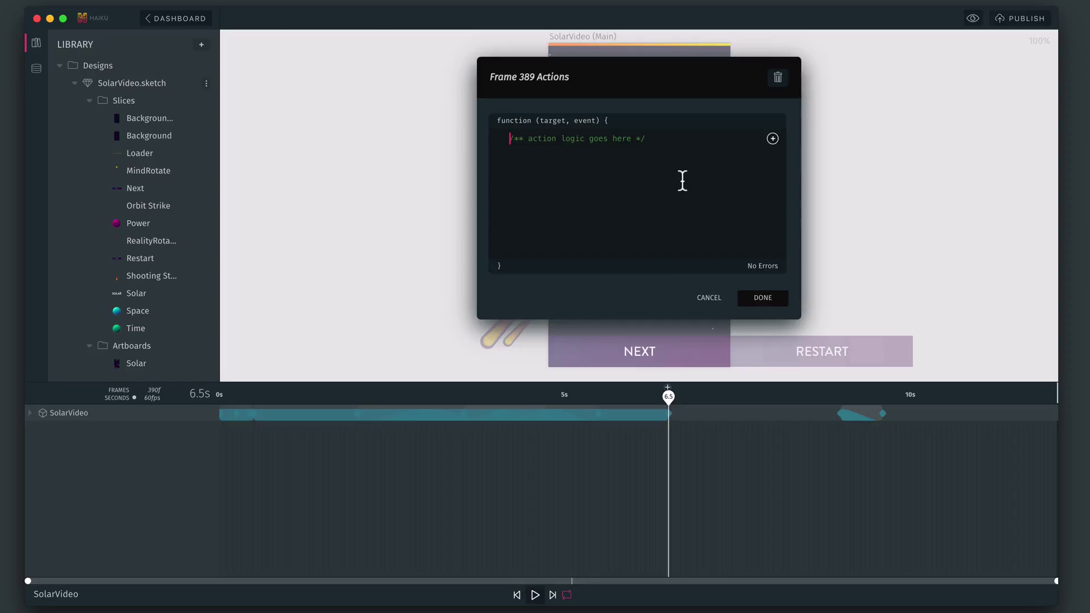
key("ctrl+a")
key("BackSpace")
left_click(773, 139)
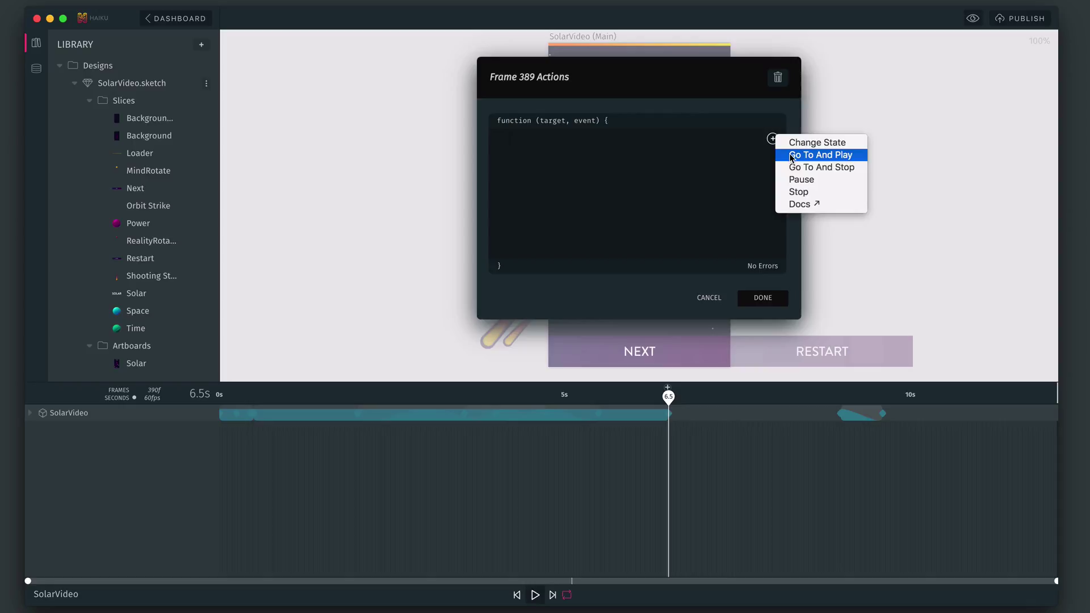
left_click(792, 156)
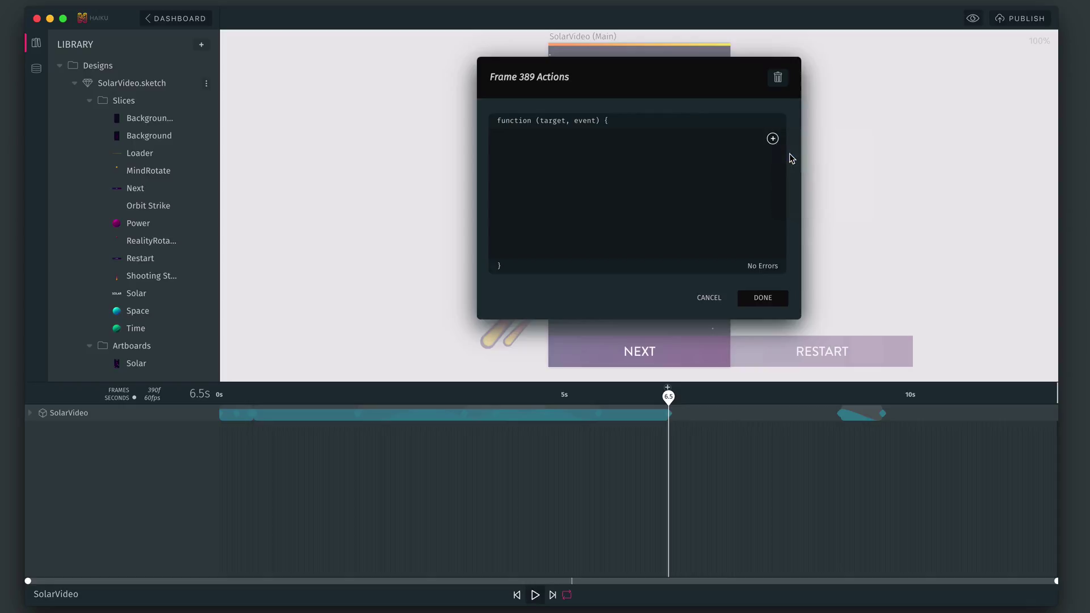
left_click(702, 142)
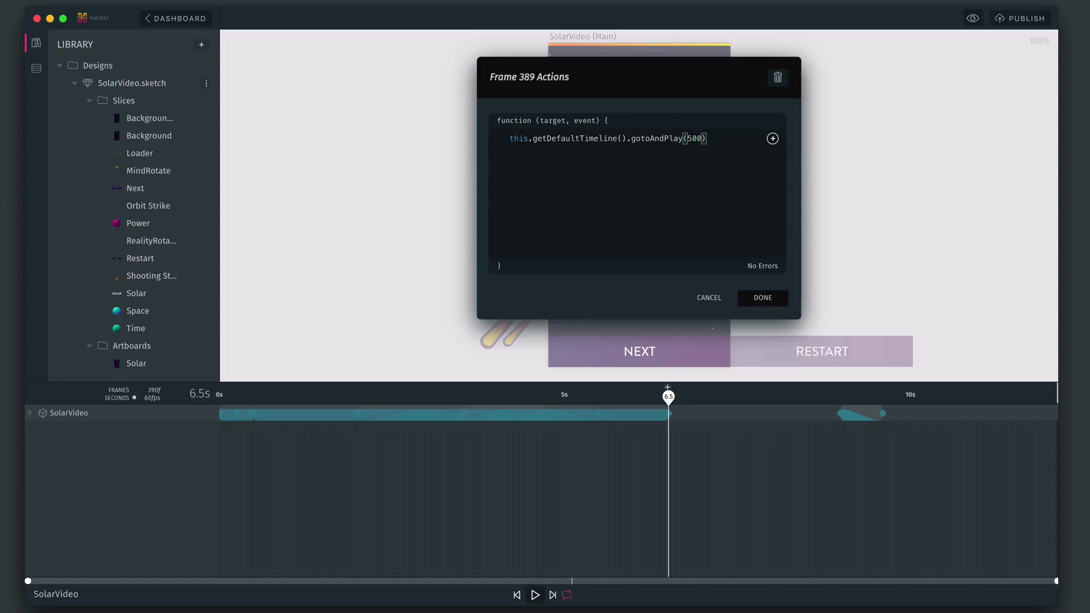
left_click(758, 297)
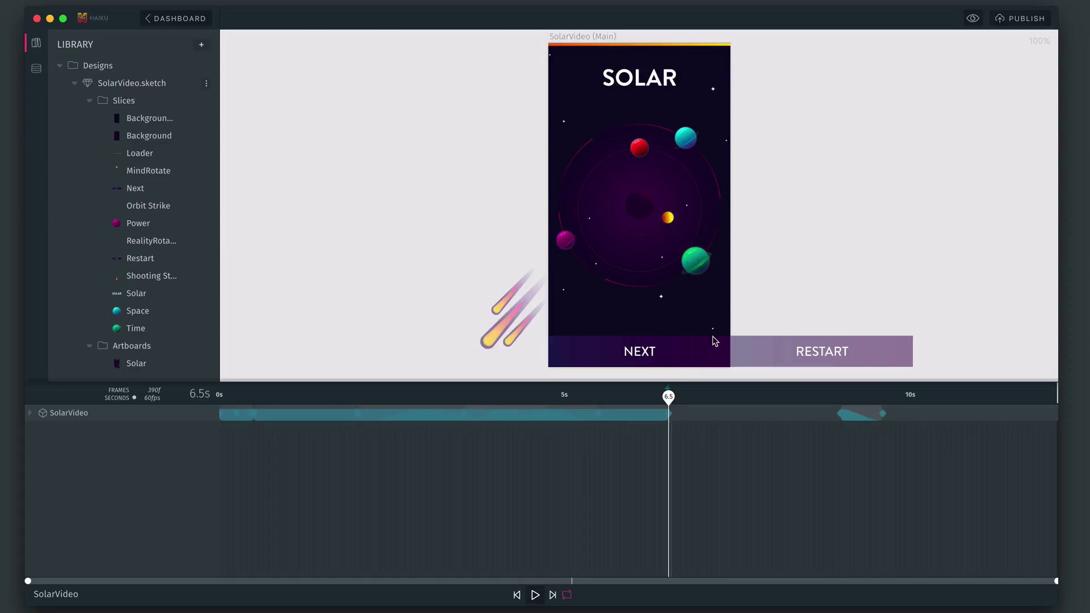
left_click(971, 19)
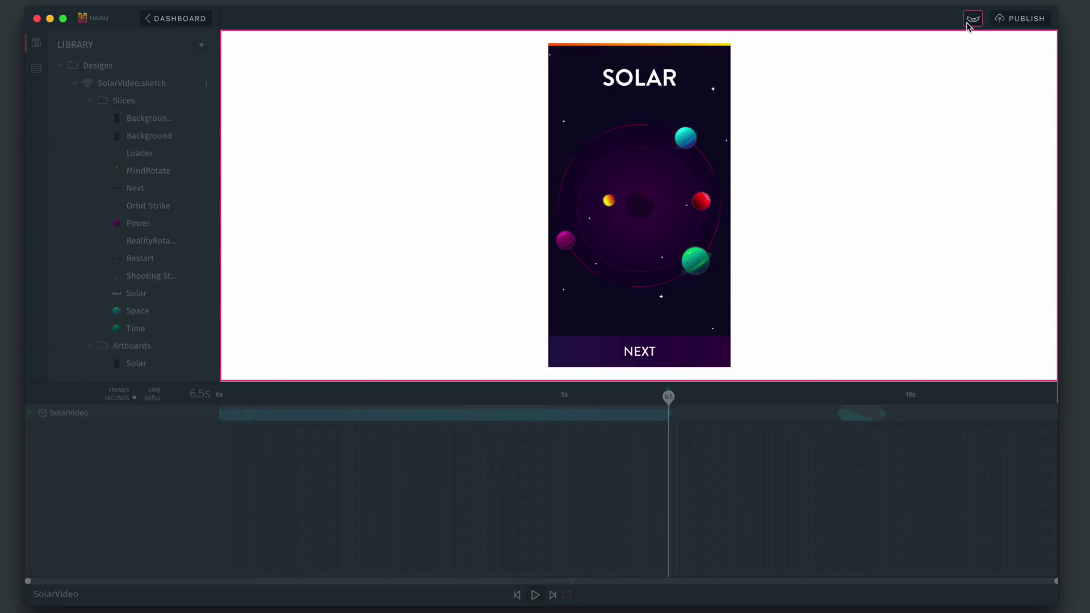
left_click(966, 23)
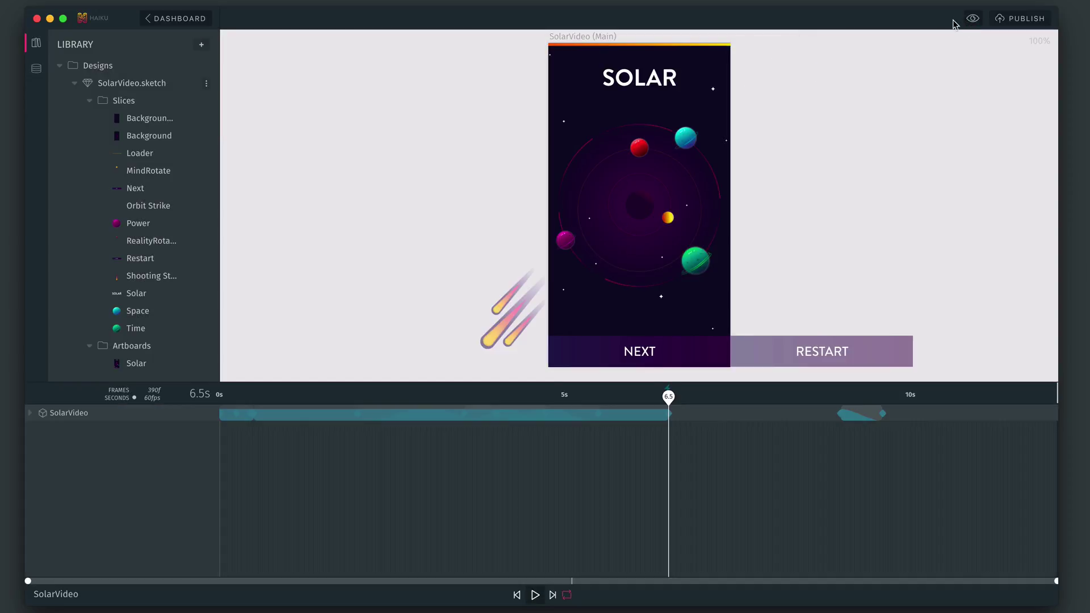
- Add a Click action to the NEXT element running this.getDefaultTimeline().gotoAndPlay(9000)
left_click(674, 359)
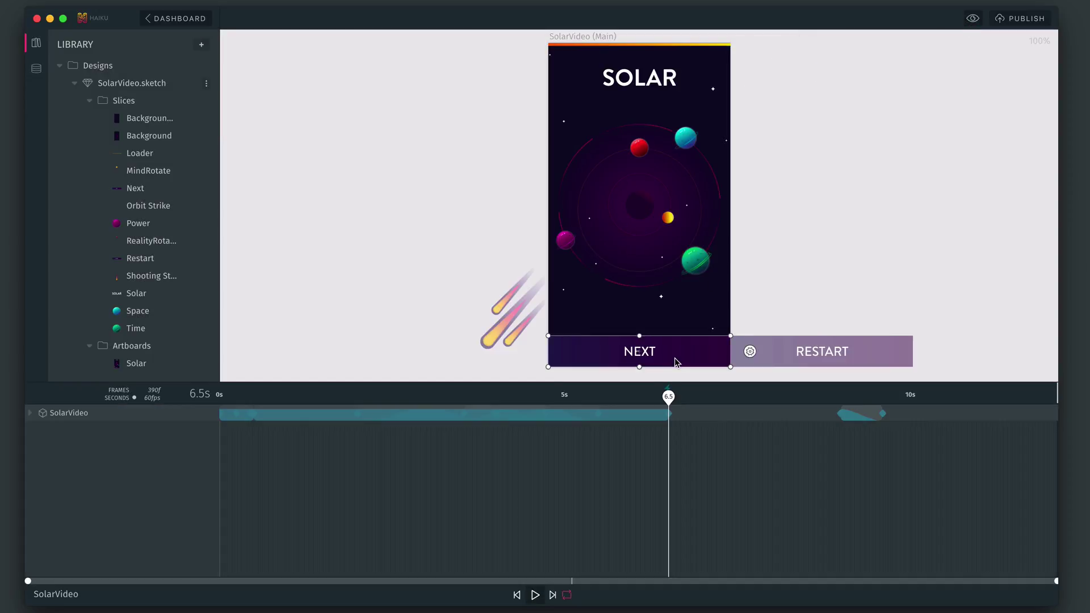
left_click(749, 353)
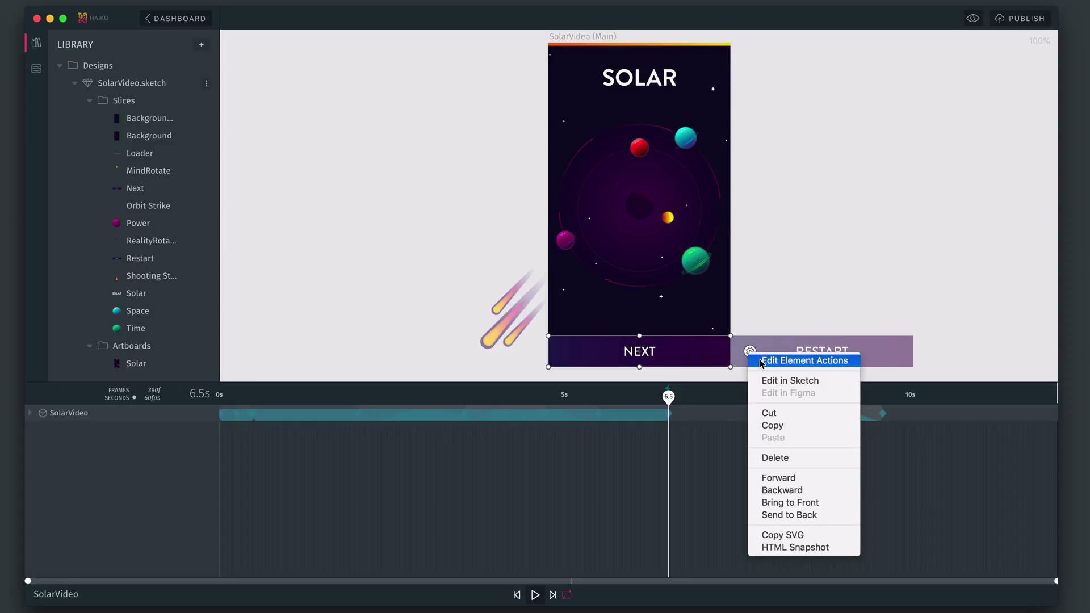
left_click(762, 362)
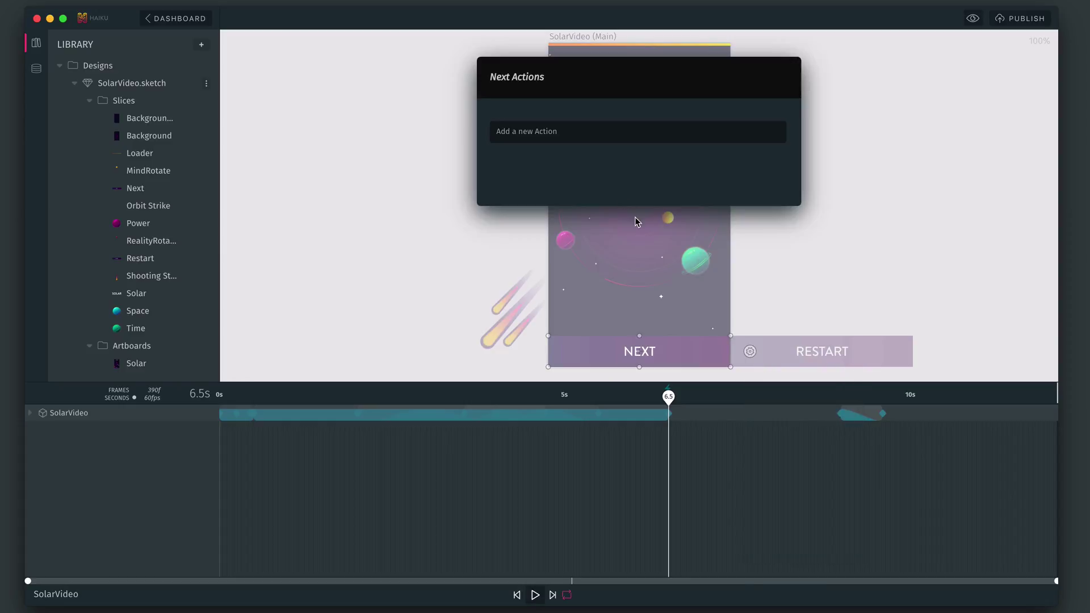
left_click(588, 139)
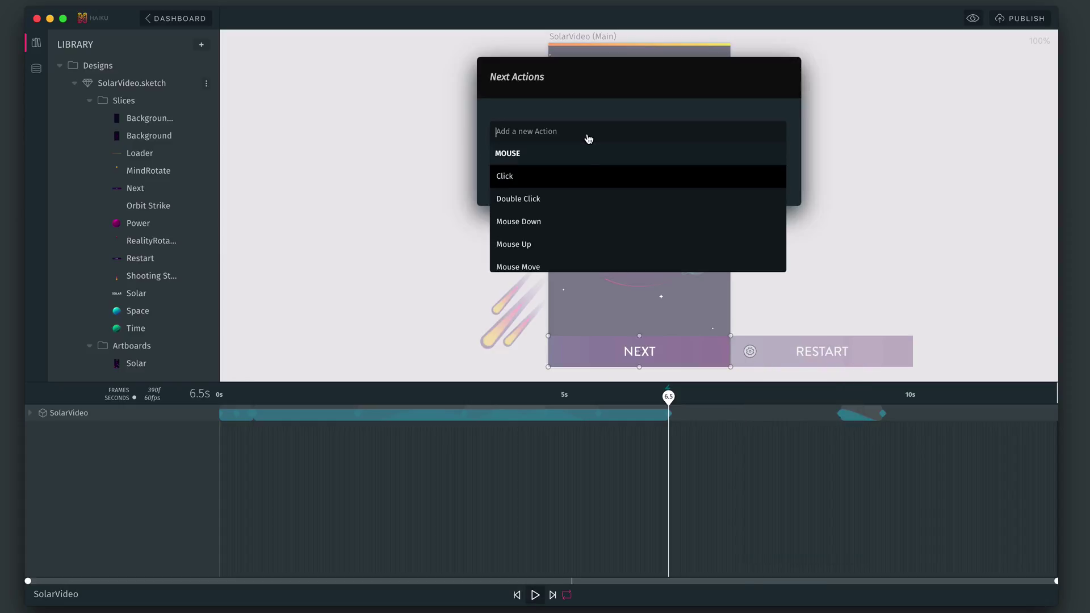
left_click(582, 177)
left_click(774, 161)
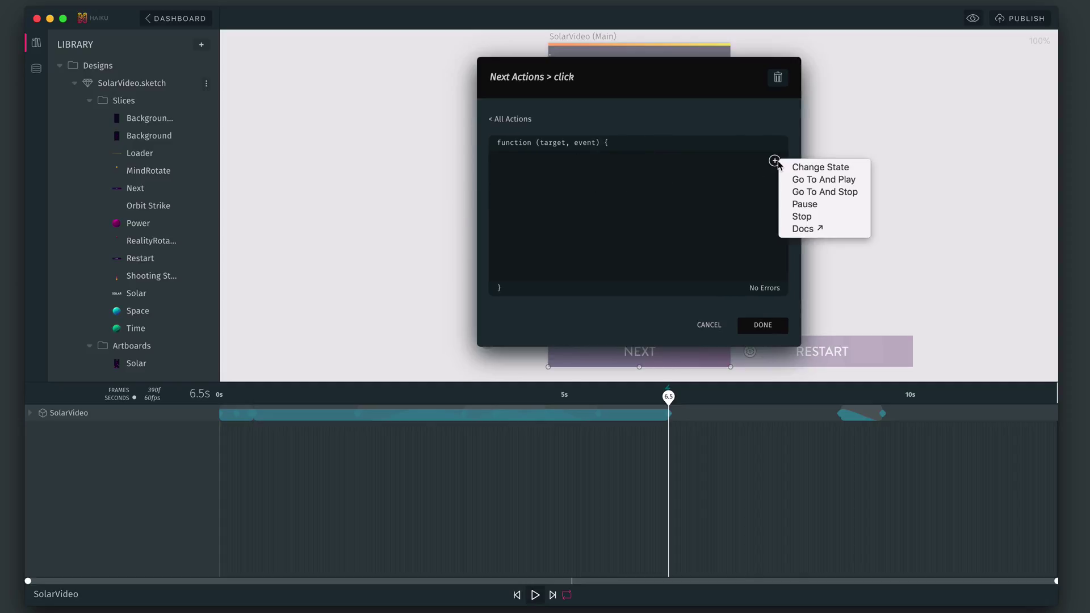
left_click(823, 179)
type("9000")
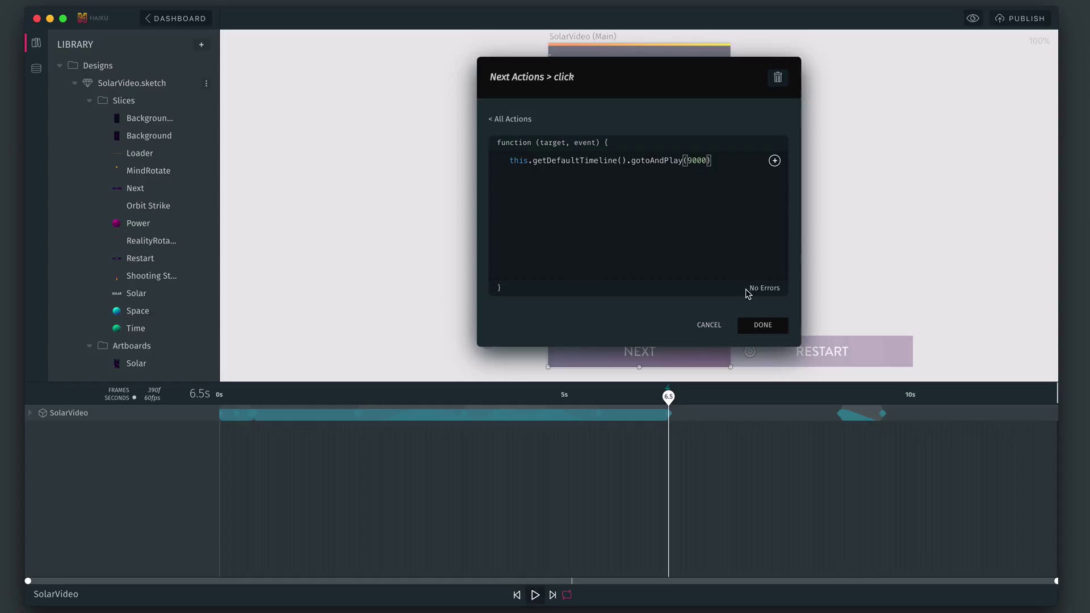
- Save NEXT's click action, then give frame 575 at 9.6s a timeline pause() action
left_click(758, 326)
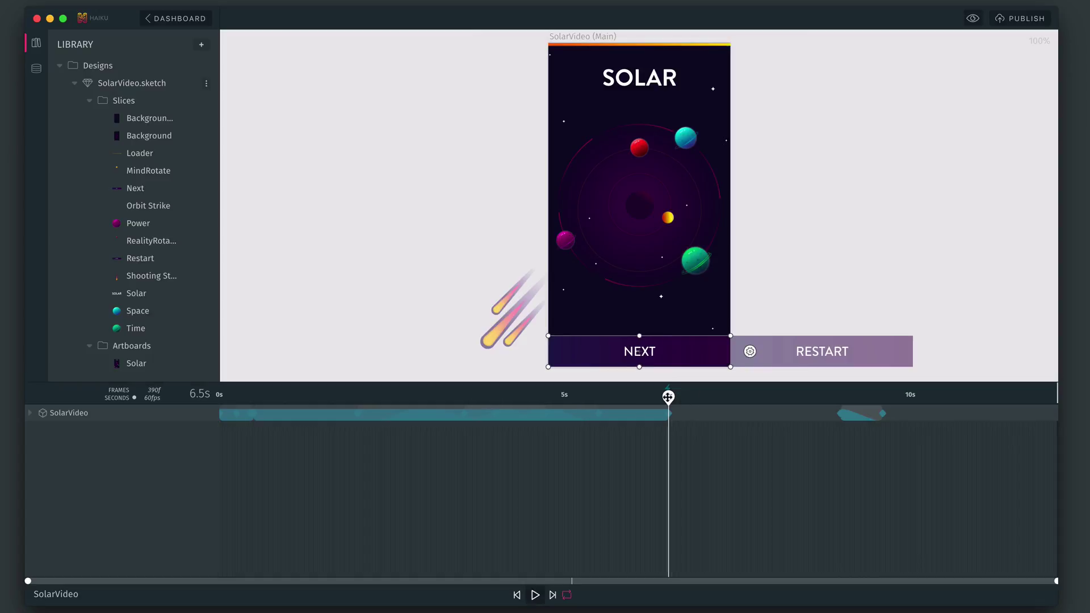
left_click_drag(668, 397, 881, 396)
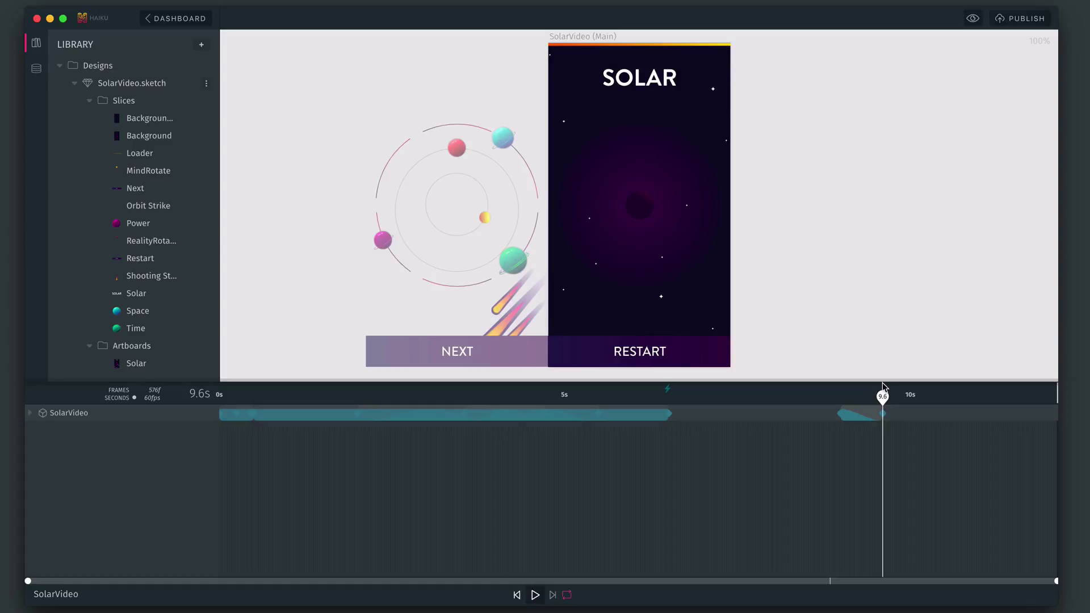
left_click(882, 388)
left_click(716, 202)
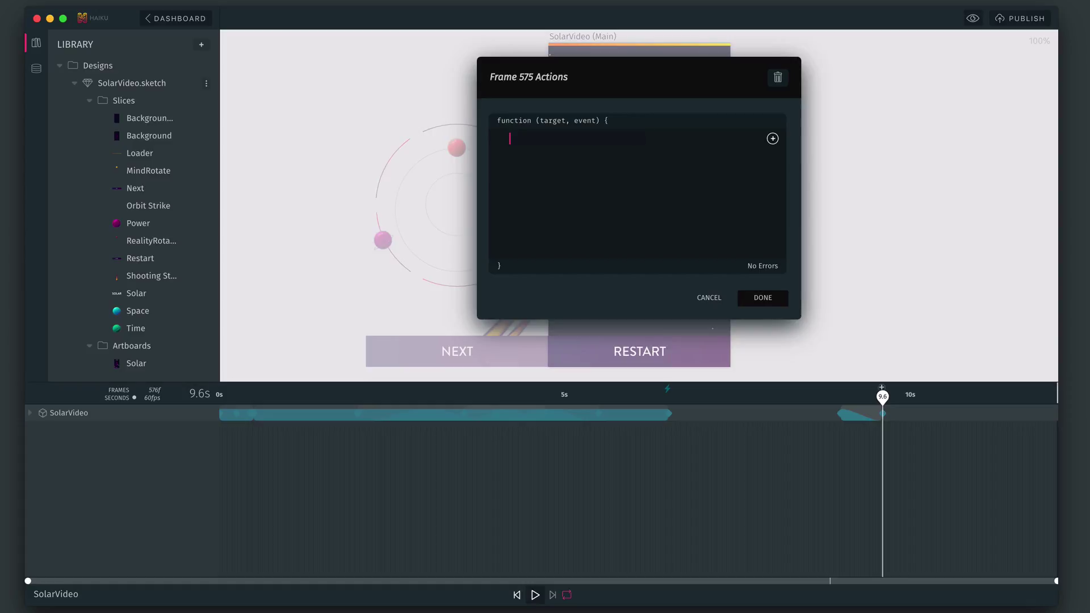
left_click(771, 138)
left_click(785, 180)
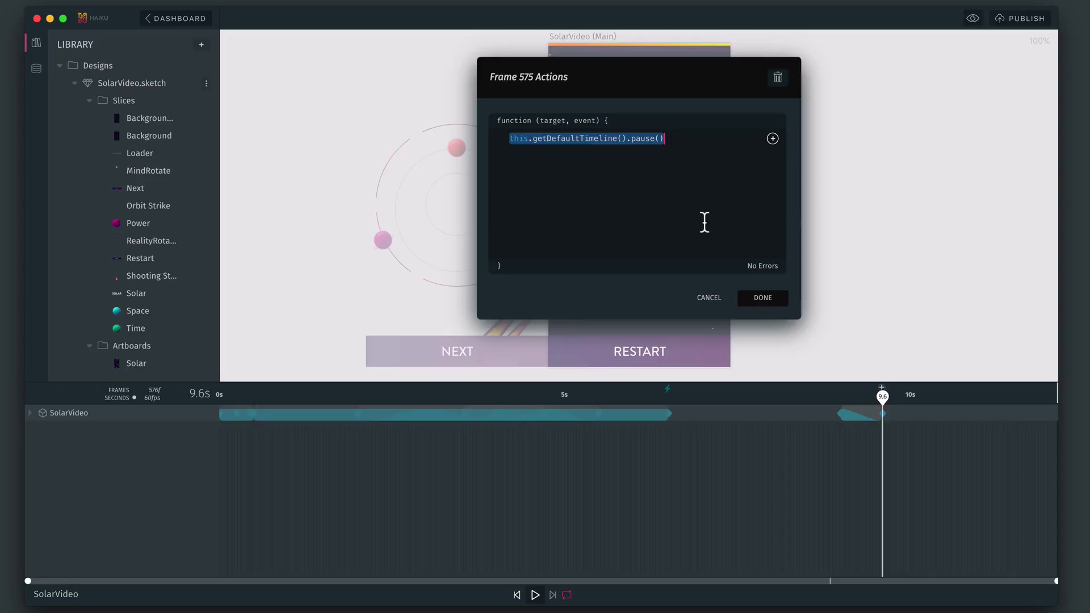
left_click(749, 304)
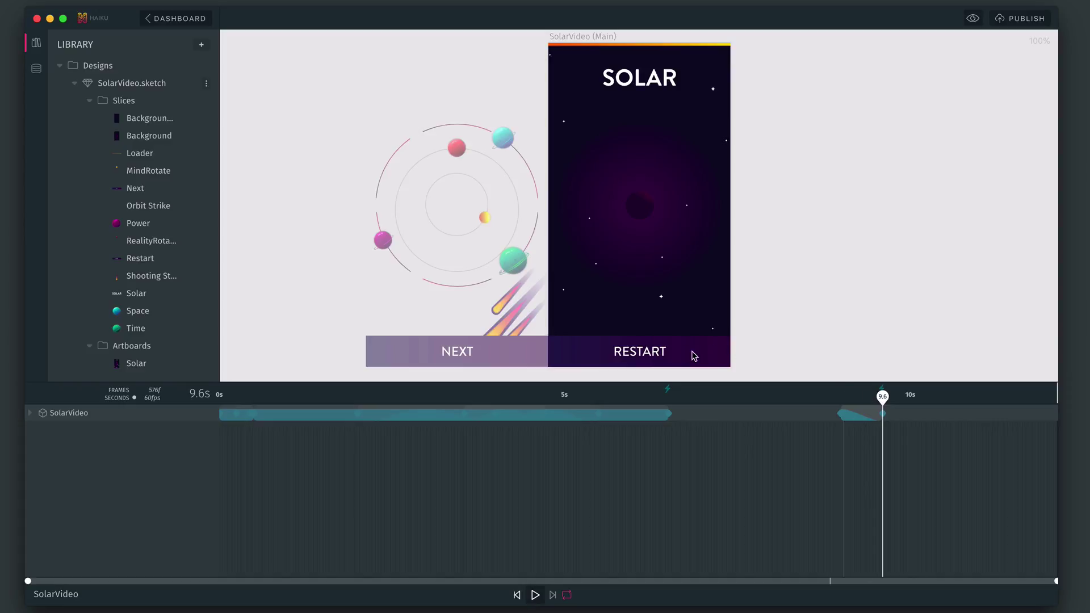
- Give the RESTART element a Click action running this.getDefaultTimeline().gotoAndPlay(0)
left_click(665, 356)
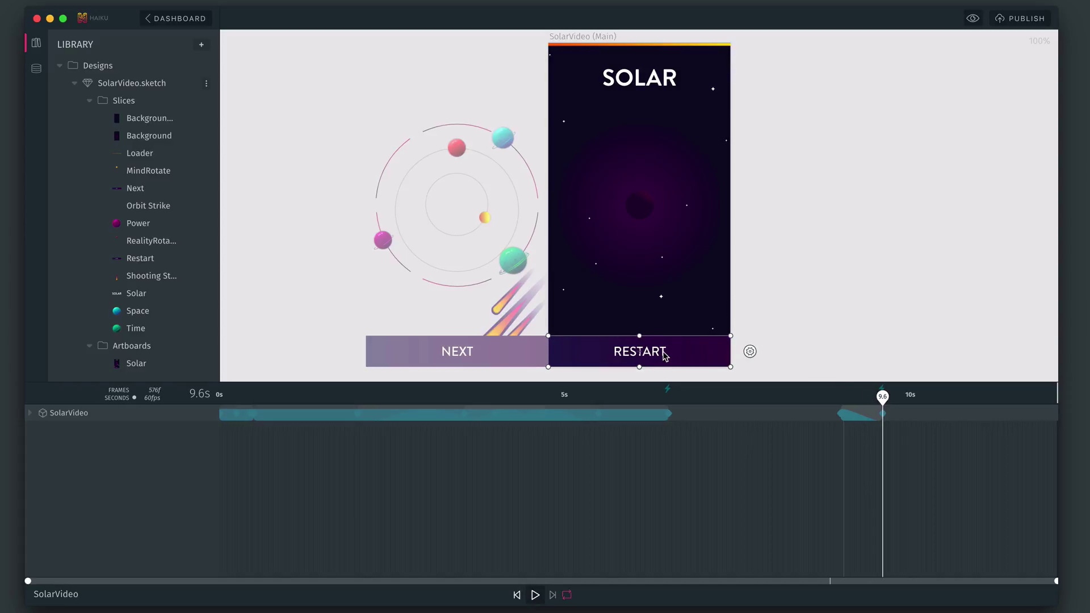
left_click(749, 352)
left_click(772, 358)
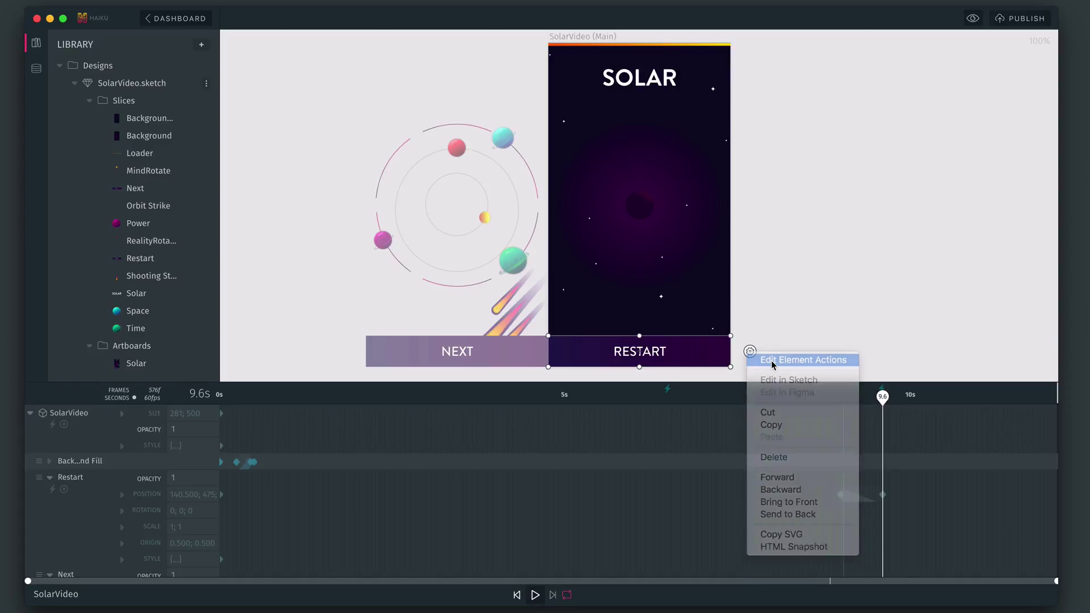
left_click(599, 142)
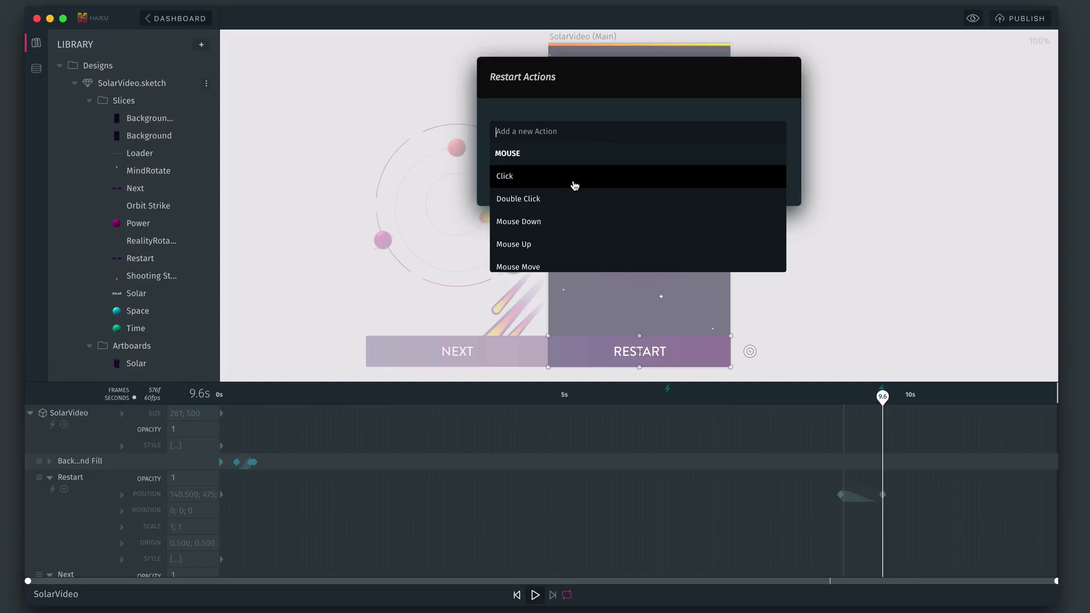
left_click(566, 181)
key("ctrl+a")
key("BackSpace")
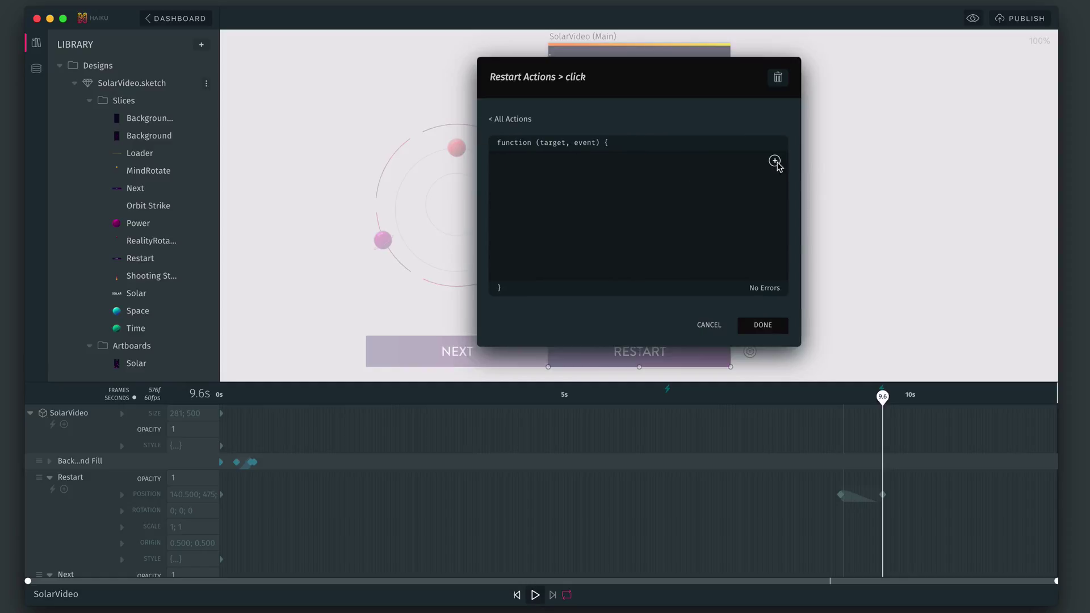
type("this.getDefaultTimeline().gotoAndPlay(ms)")
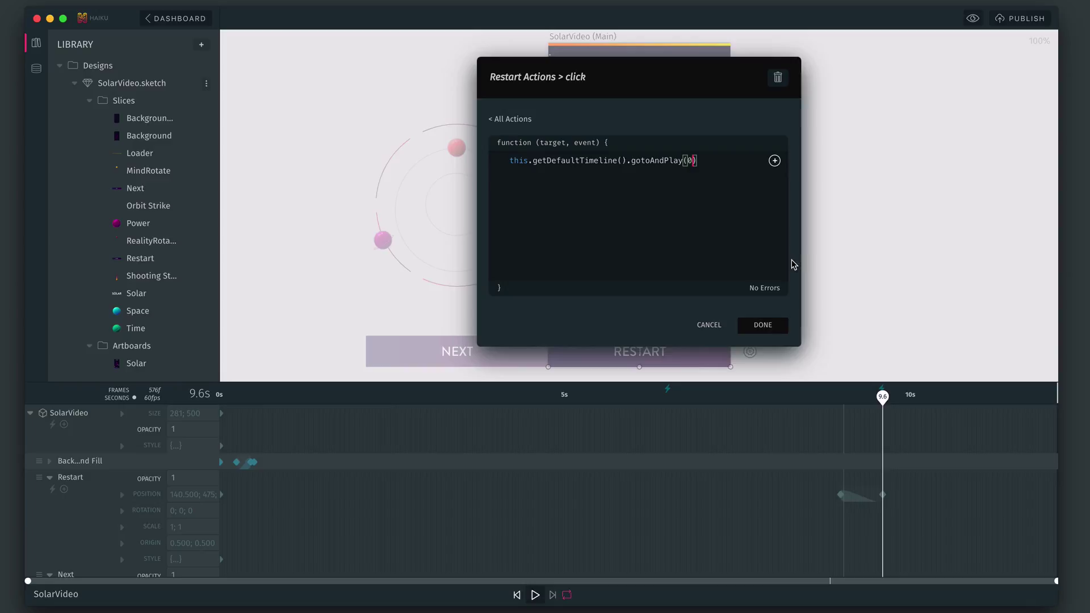
left_click(761, 325)
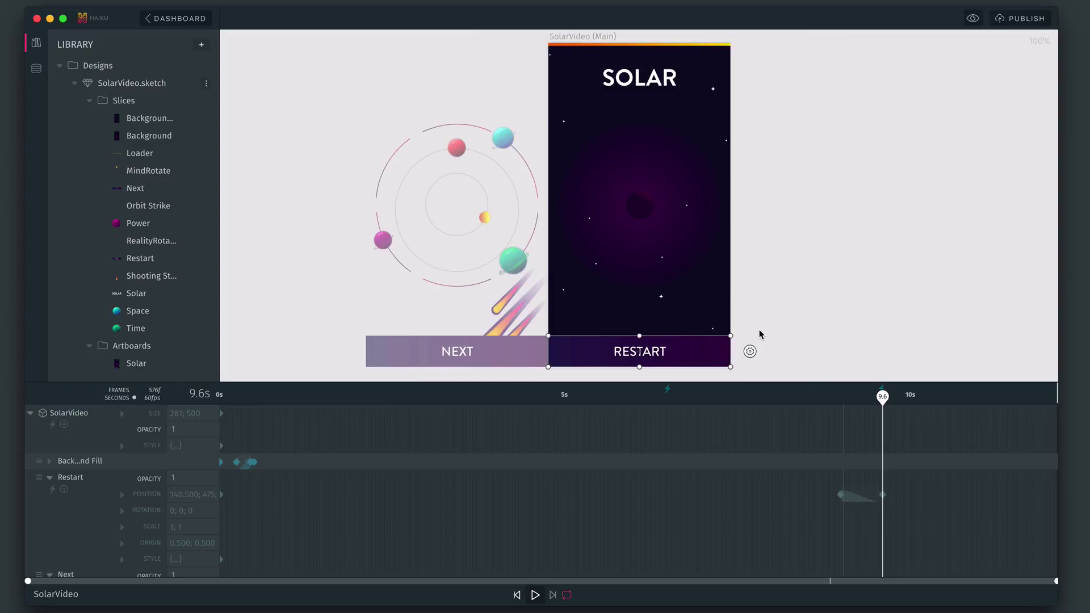
- In live preview, test NEXT and RESTART on the stage, switching between orbit and restart screens
left_click(973, 20)
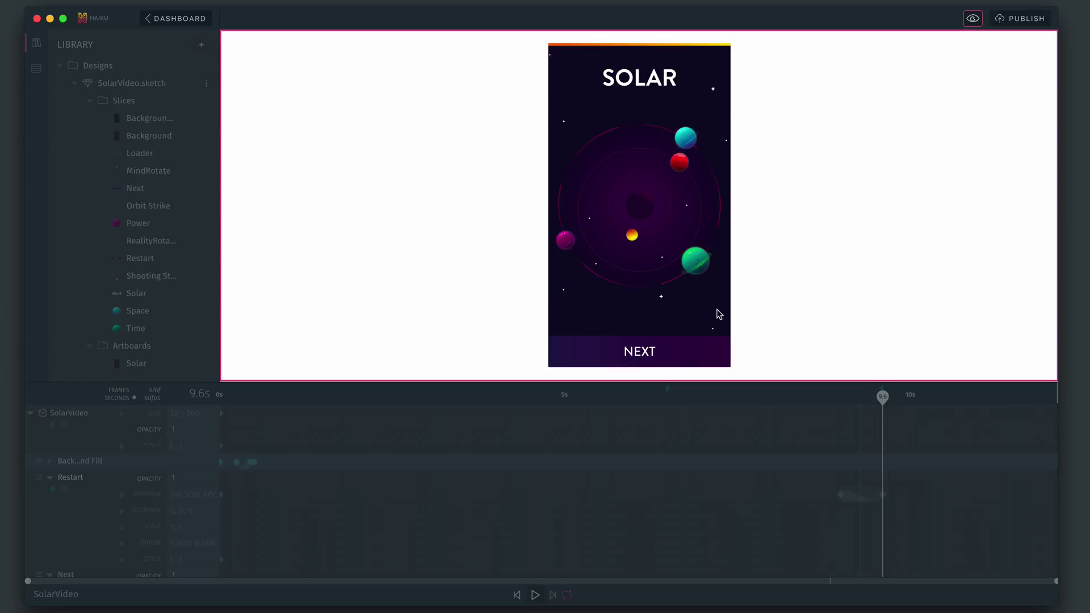
left_click(657, 354)
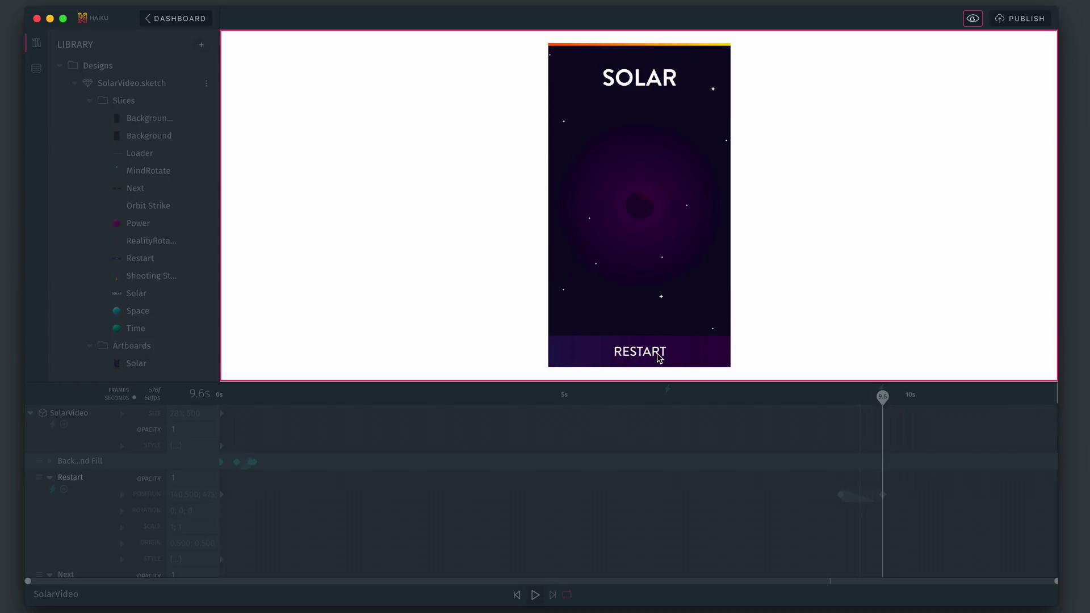
left_click(658, 356)
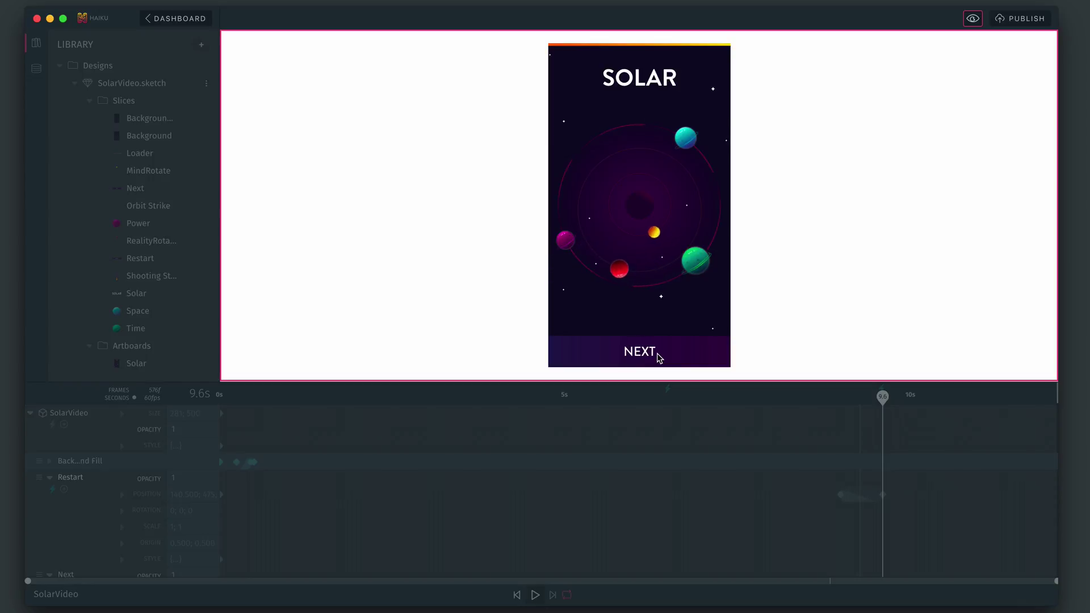
left_click(658, 356)
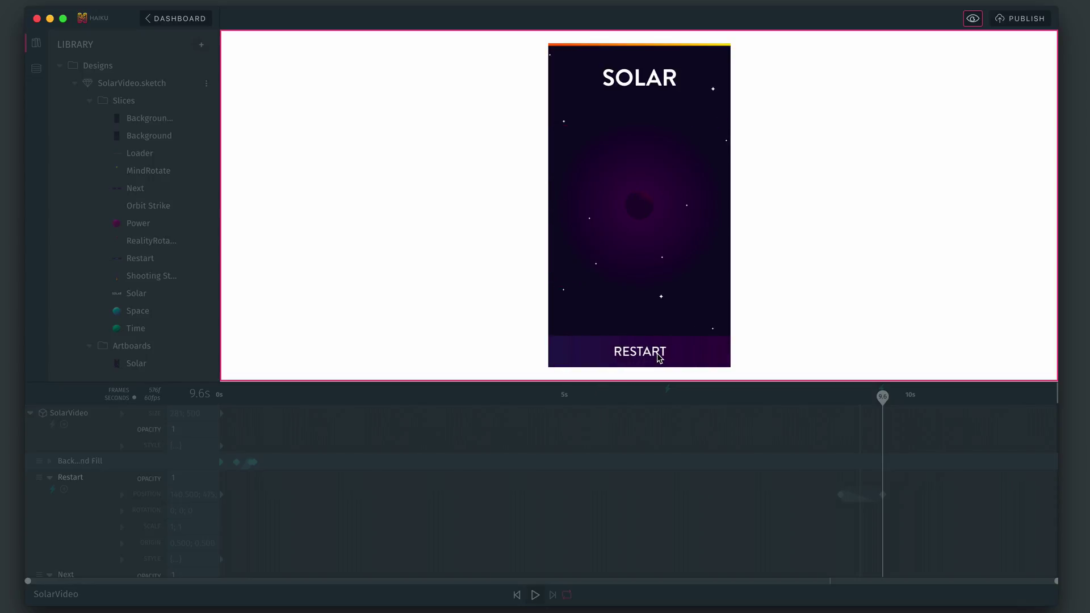
- Exit preview, collapse the Restart and Next rows, and expand the Loader's SCALE and ORIGIN X/Y rows
left_click(971, 19)
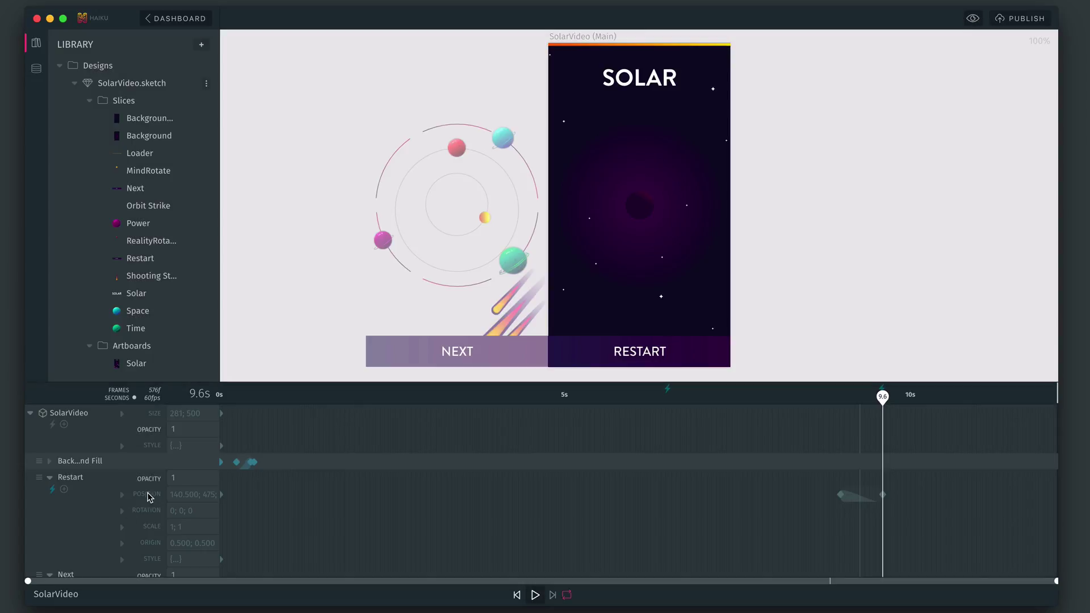
left_click(49, 480)
left_click(50, 494)
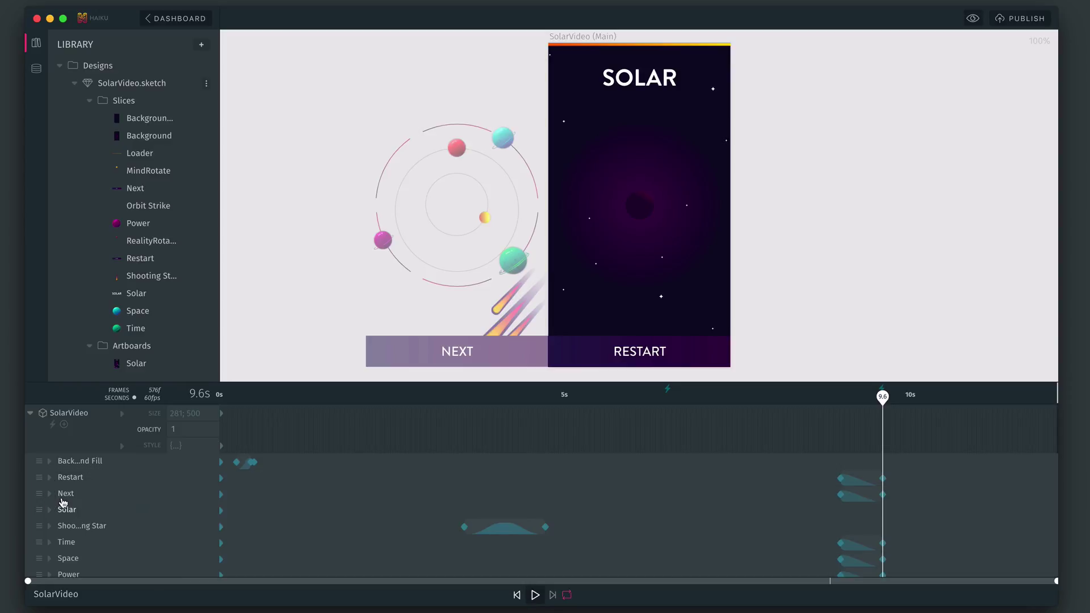
scroll(63, 503, "down", 8)
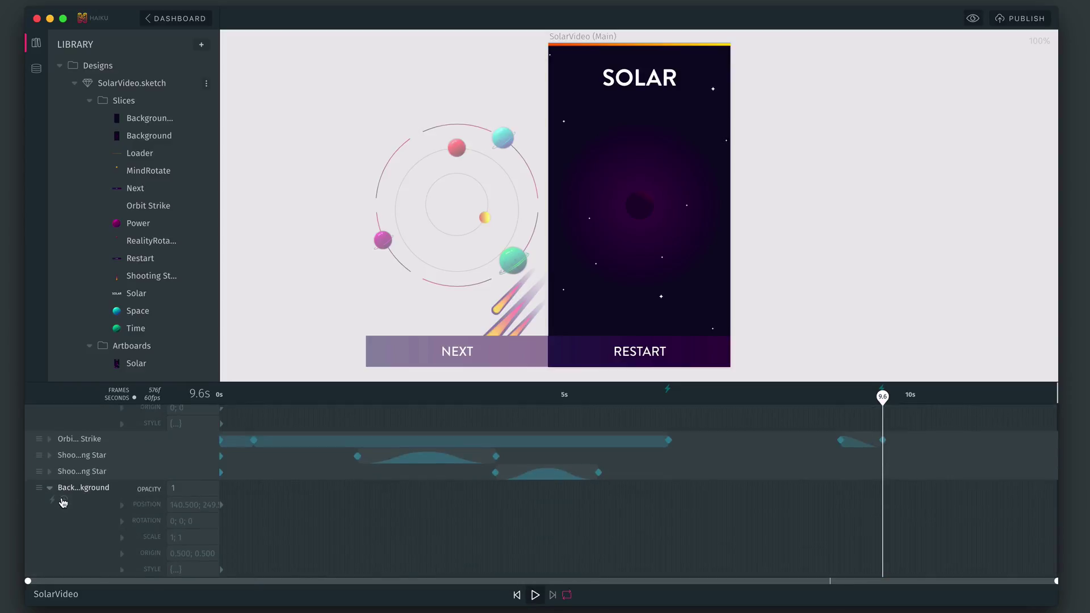
scroll(63, 503, "up", 5)
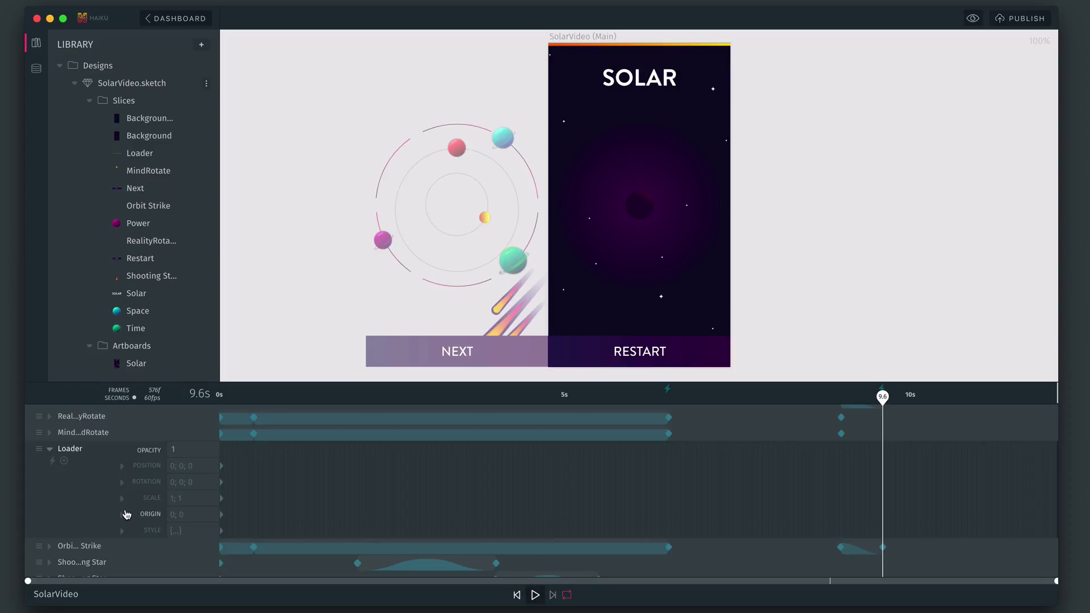
left_click(122, 514)
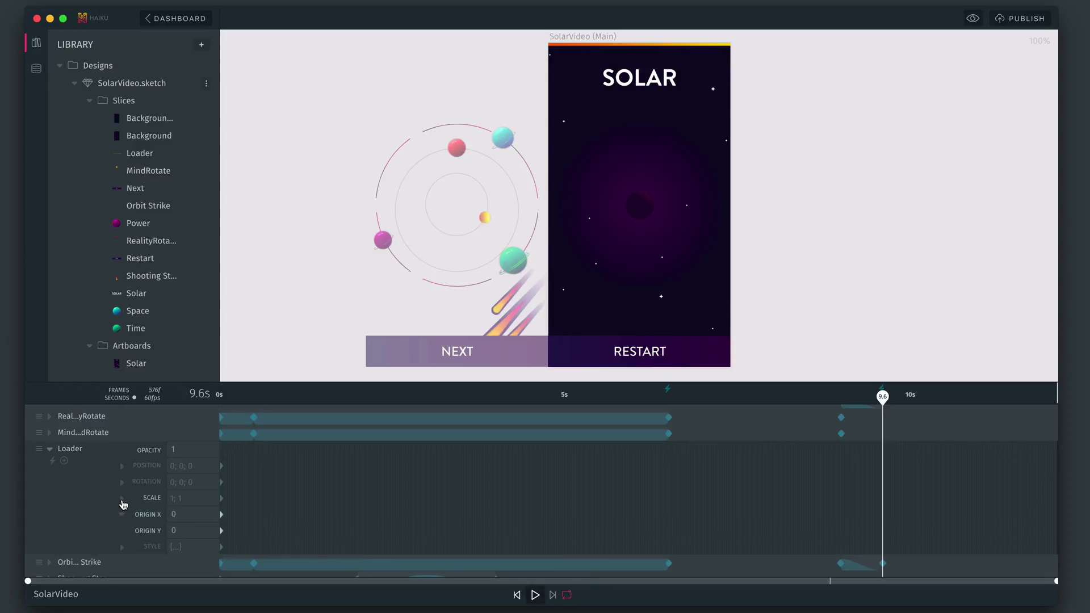
left_click(122, 501)
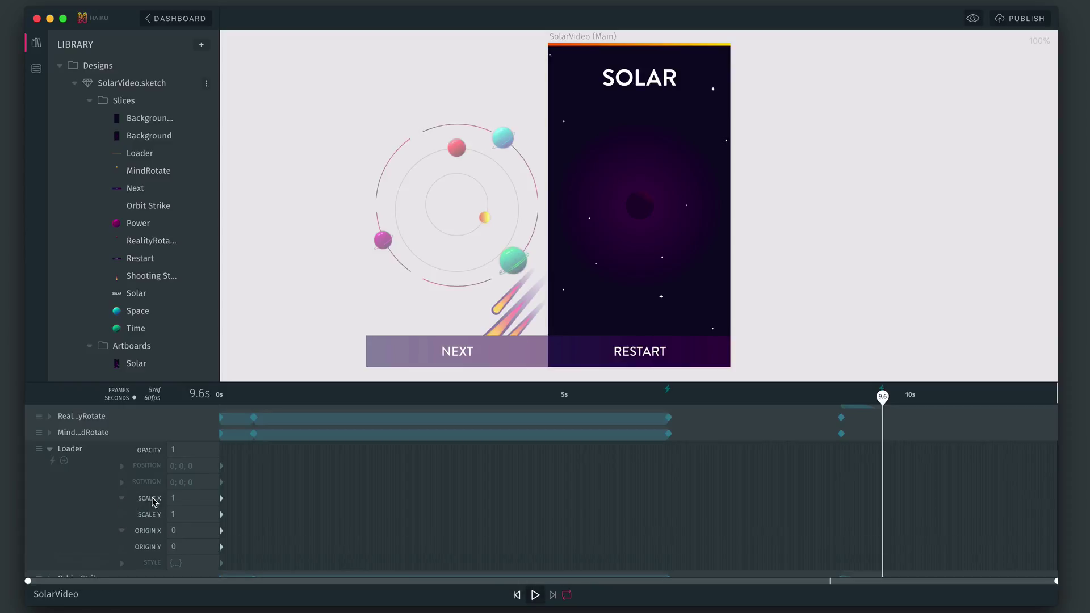
- Set the Loader's scale Y to 10, try rotating the bar about its left end, then undo the rotation
left_click(195, 513)
type("10")
key("Tab")
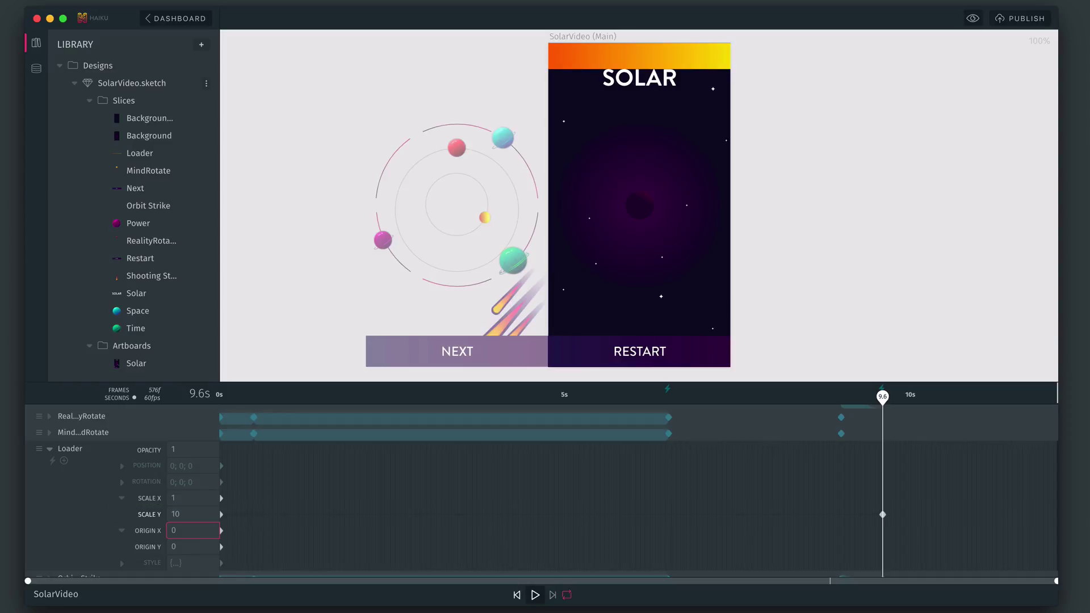
left_click(591, 59)
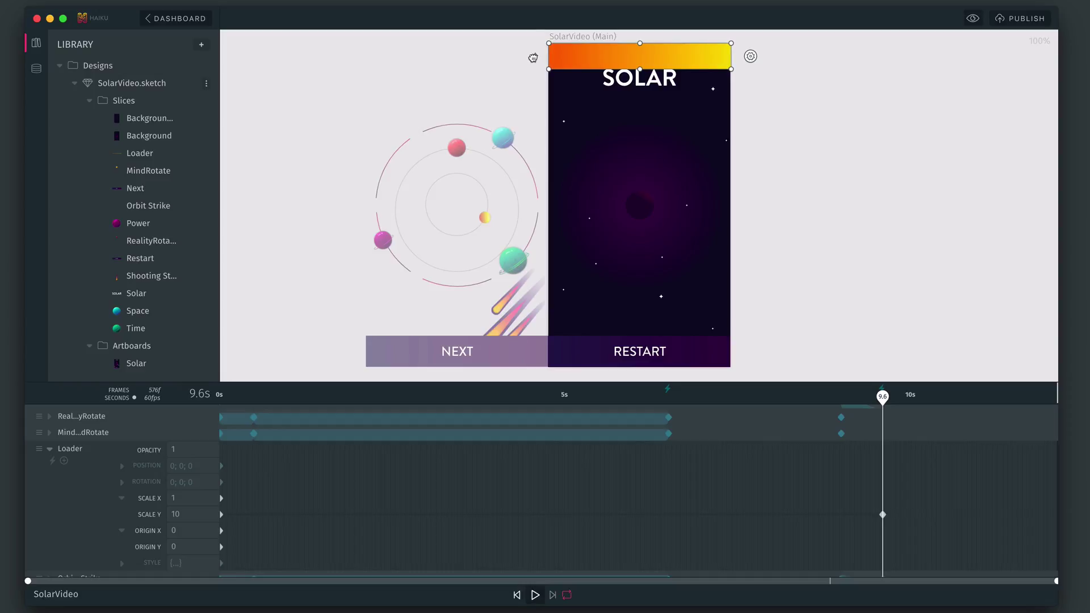
left_click(578, 64)
left_click_drag(736, 71, 708, 51)
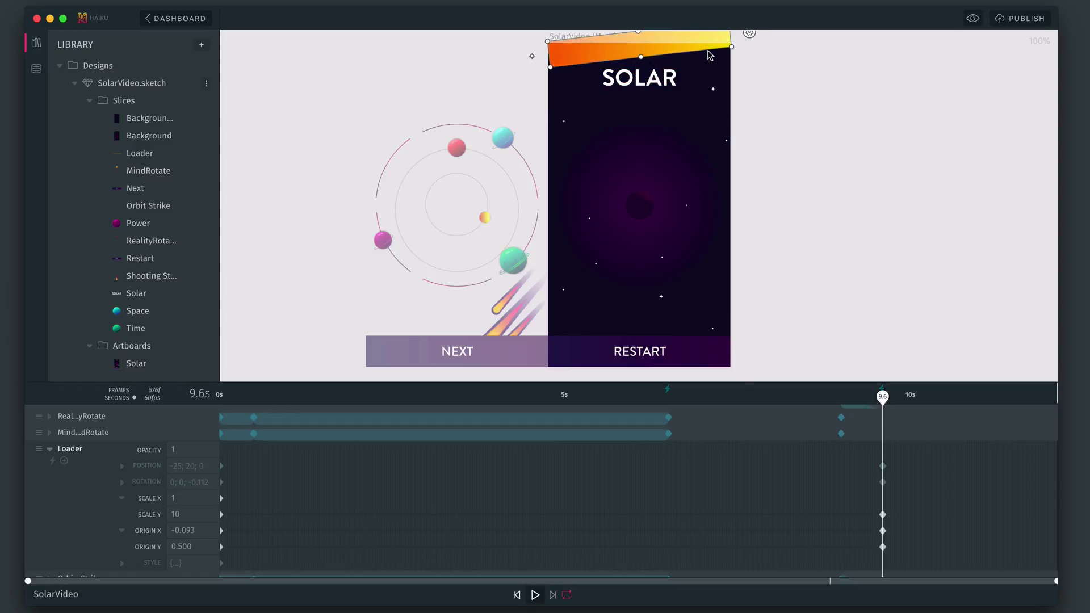
key("ctrl+z")
key("ctrl+z")
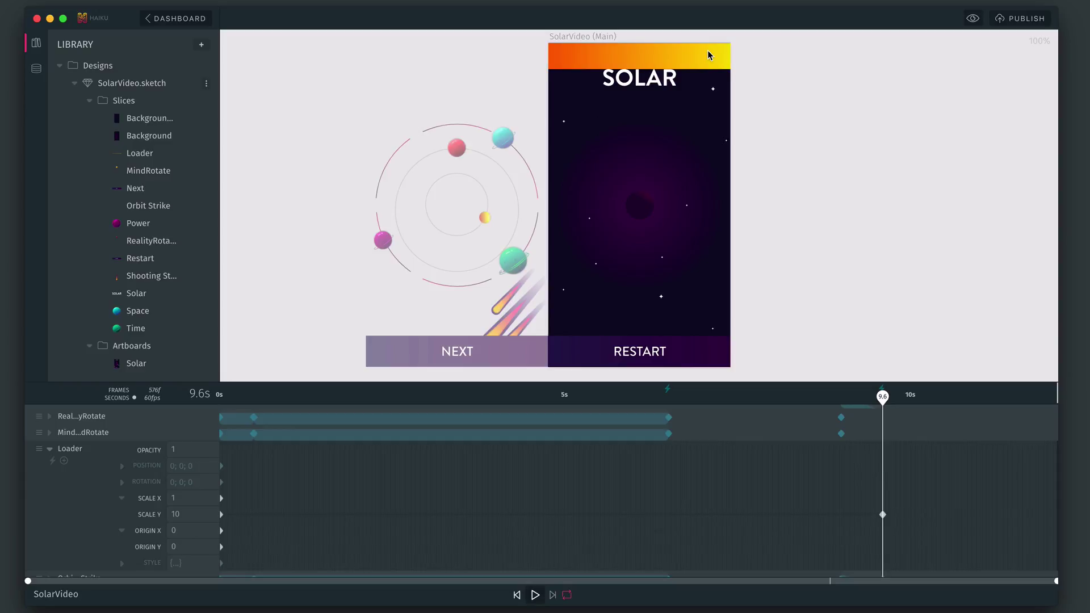
key("ctrl+z")
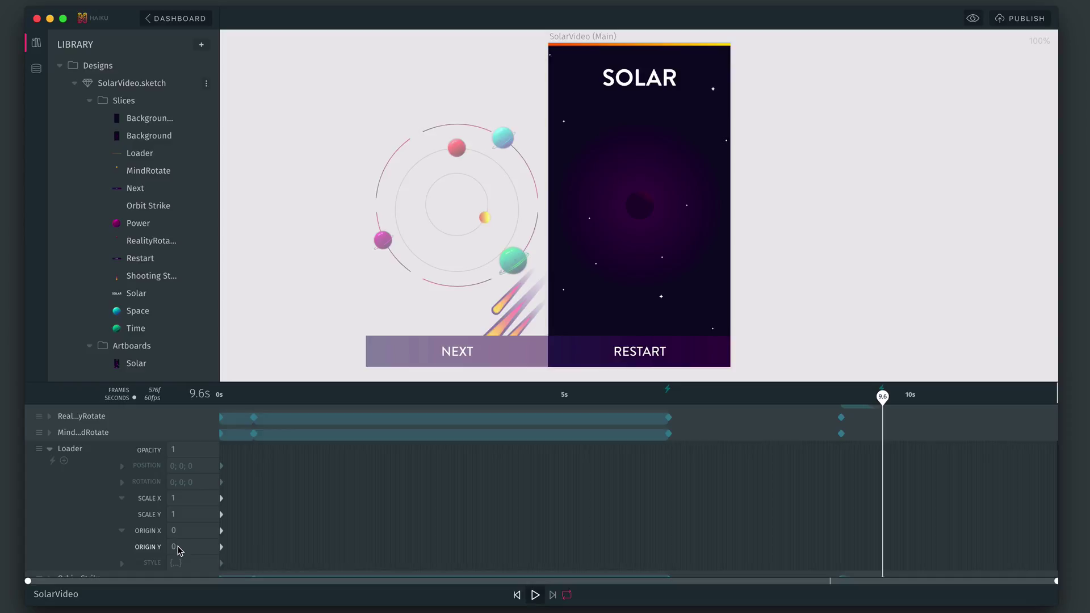
- Try a Loader scale X of 0.5, undo it, and step the playhead back to 9.58s
left_click(180, 497)
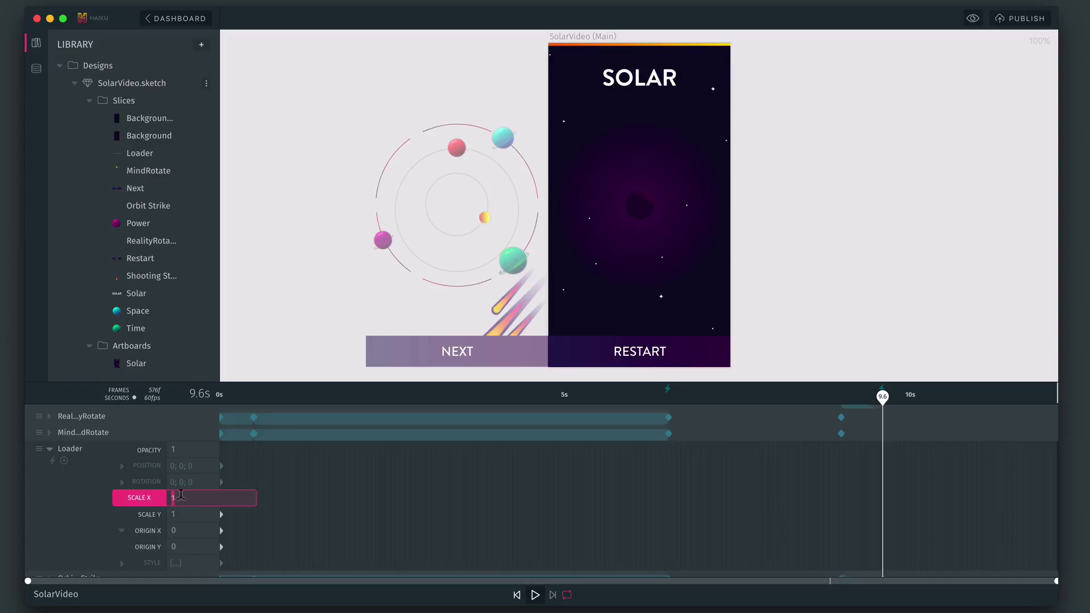
type("0.5")
key("Tab")
key("ctrl+z")
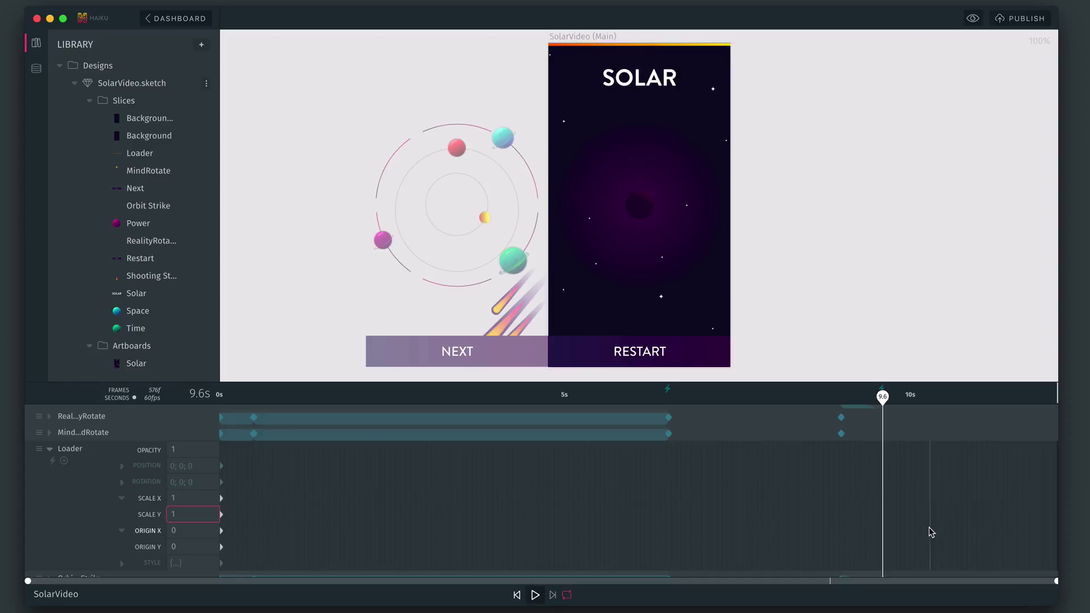
left_click_drag(882, 397, 879, 396)
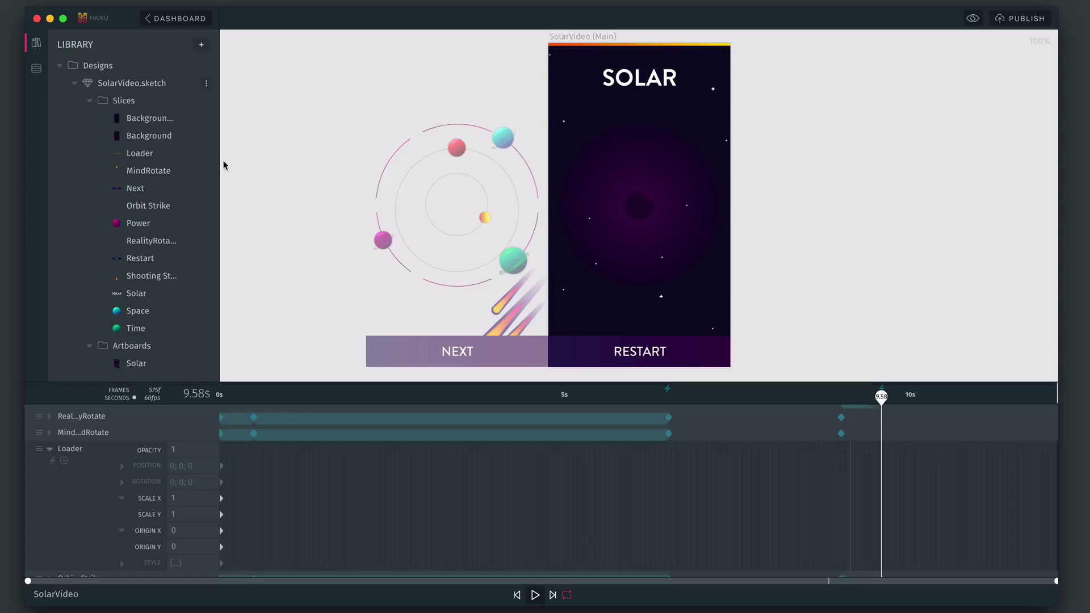
- Create a new component state named progressBar with a starting value of 1
left_click(36, 70)
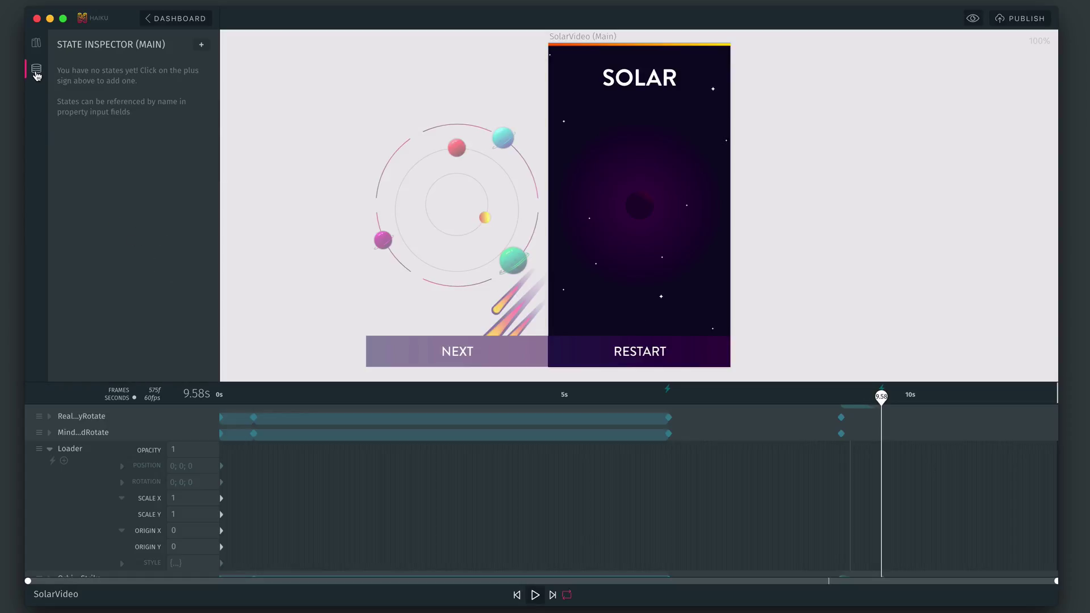
left_click(201, 44)
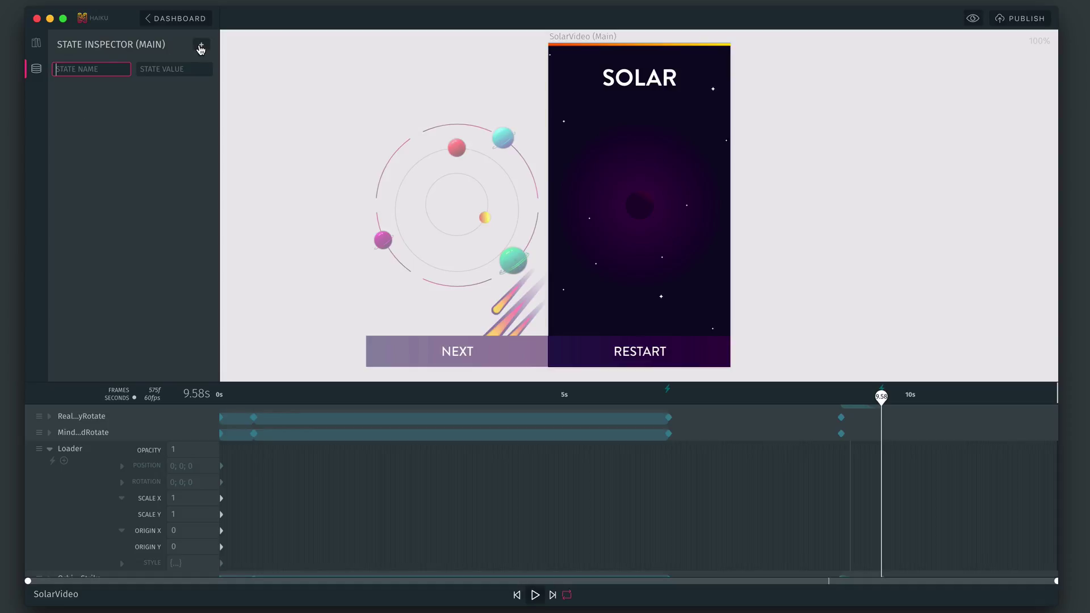
type("progressBar")
key("Tab")
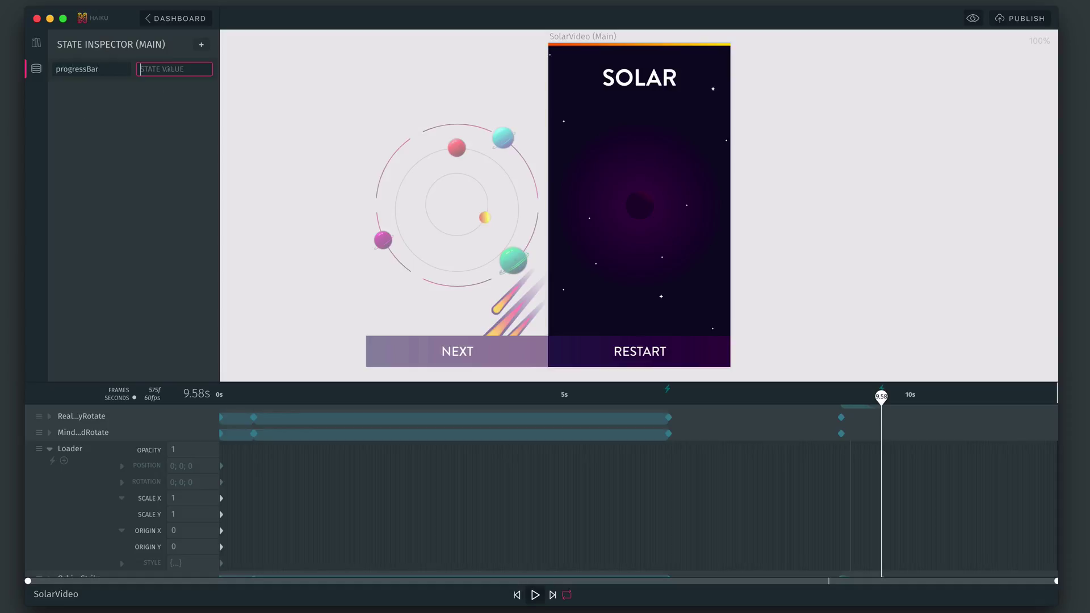
type("1")
key("Return")
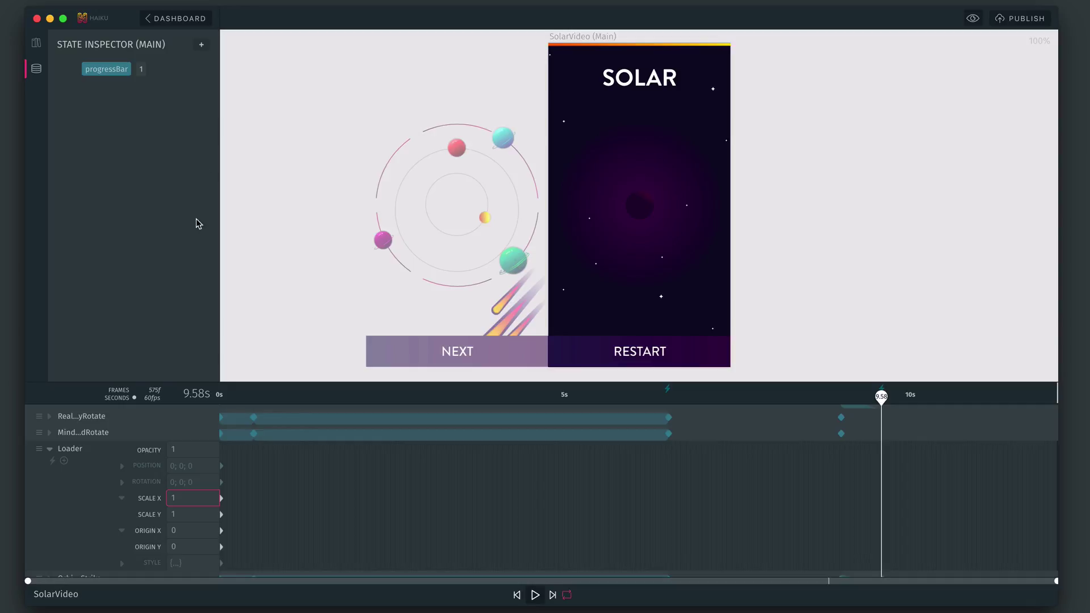
- At 0s, bind the Loader's Scale X to the expression =progressBar
left_click(672, 397)
left_click_drag(671, 400, 200, 394)
left_click(195, 498)
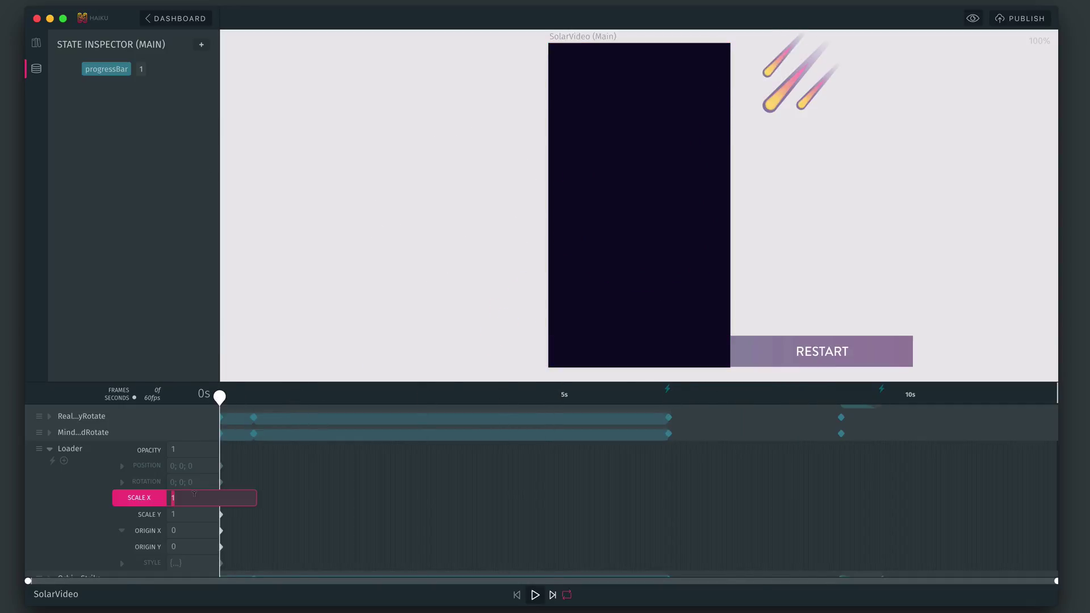
type("=")
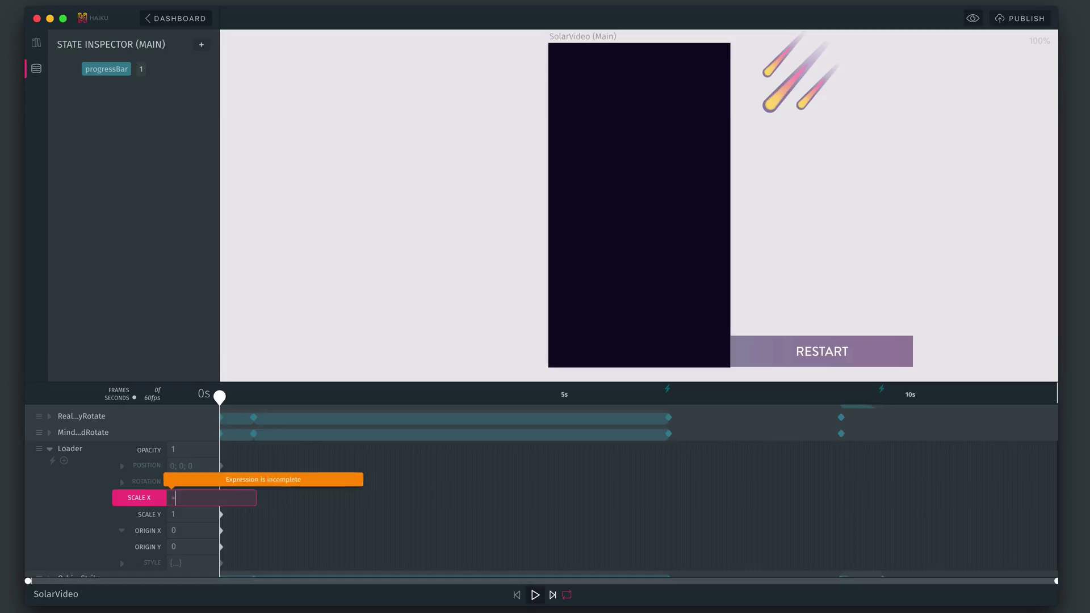
type("progress")
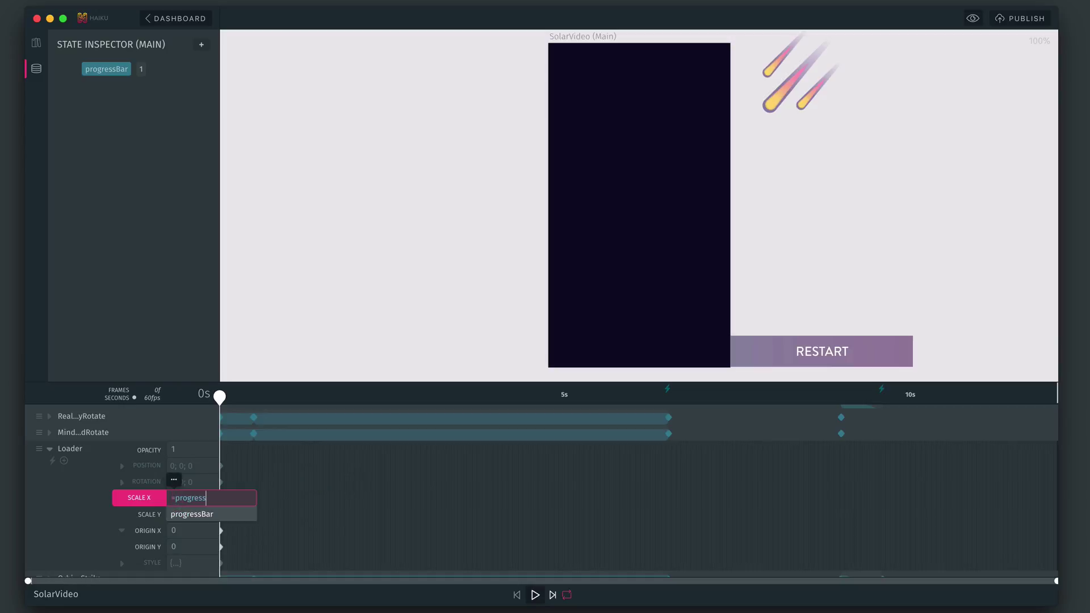
type("Bar")
key("Return")
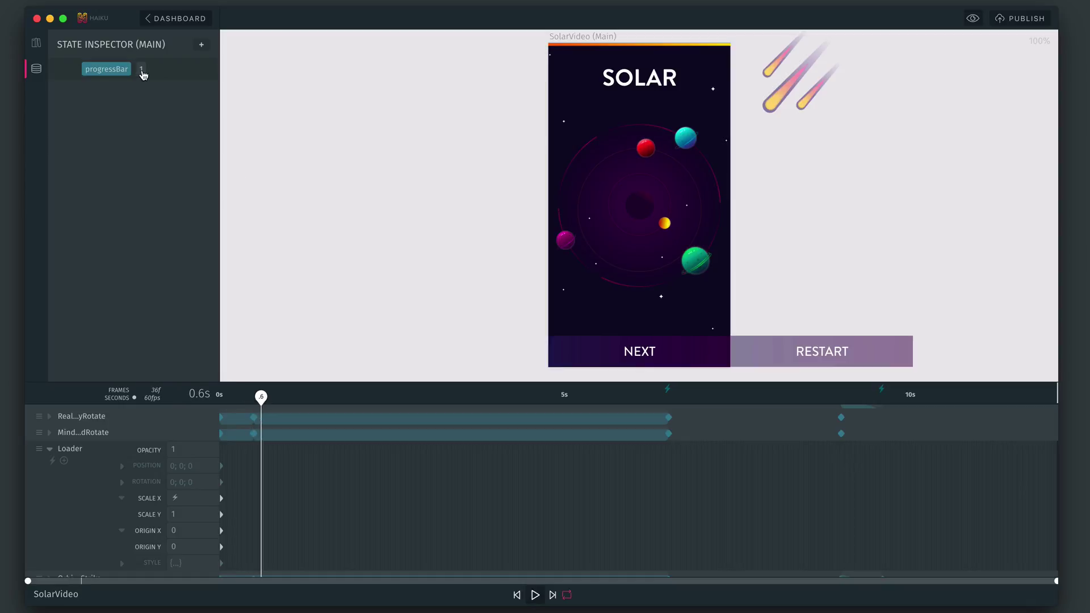
- Test progressBar values 0.3 and then 0.7, leaving it at 0.7
left_click(142, 74)
type("0.3")
key("Return")
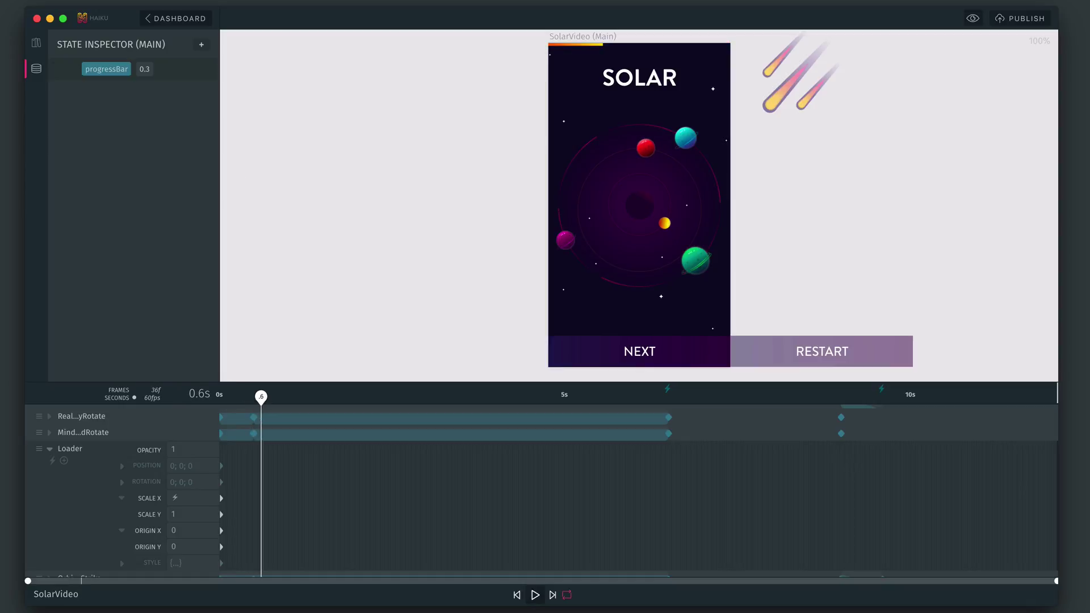
left_click(143, 74)
type("0.7")
key("Return")
left_click(153, 67)
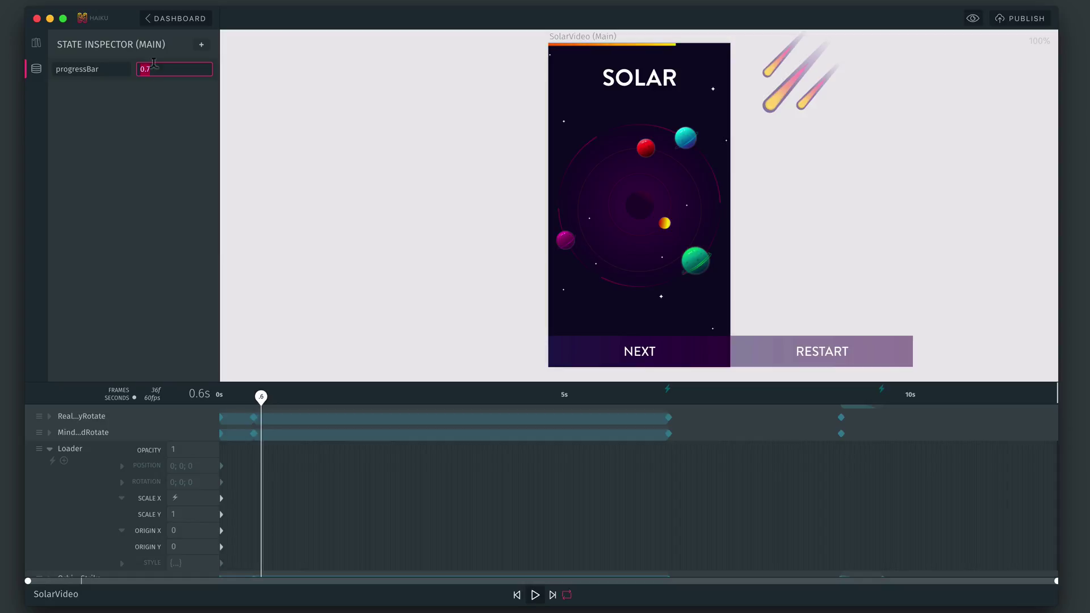
key("Return")
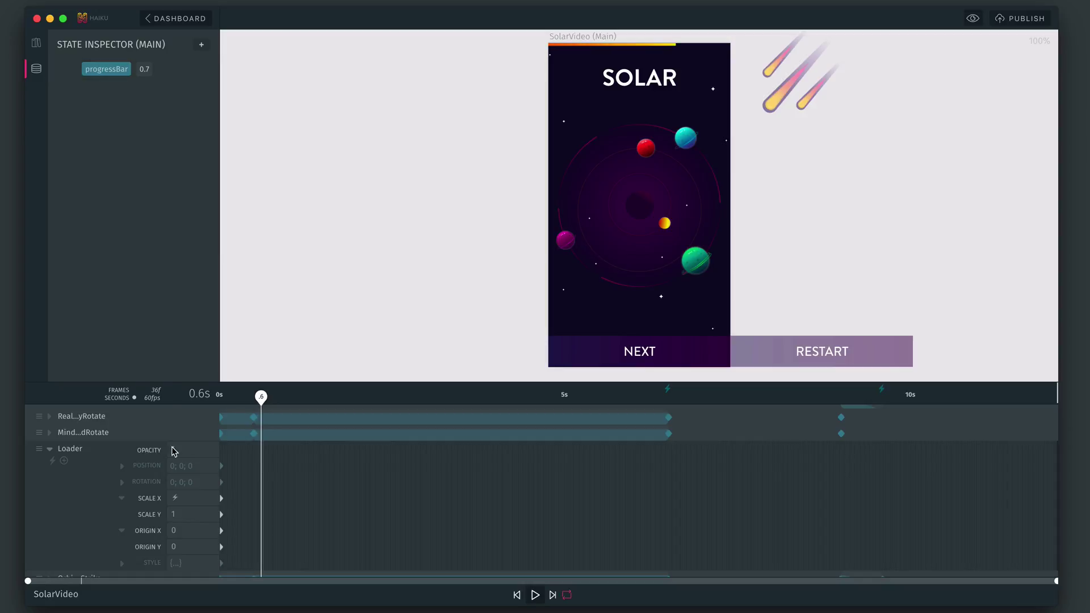
- At the first frame, change Loader Scale X to progressBar / 100 and preview playback
left_click(220, 398)
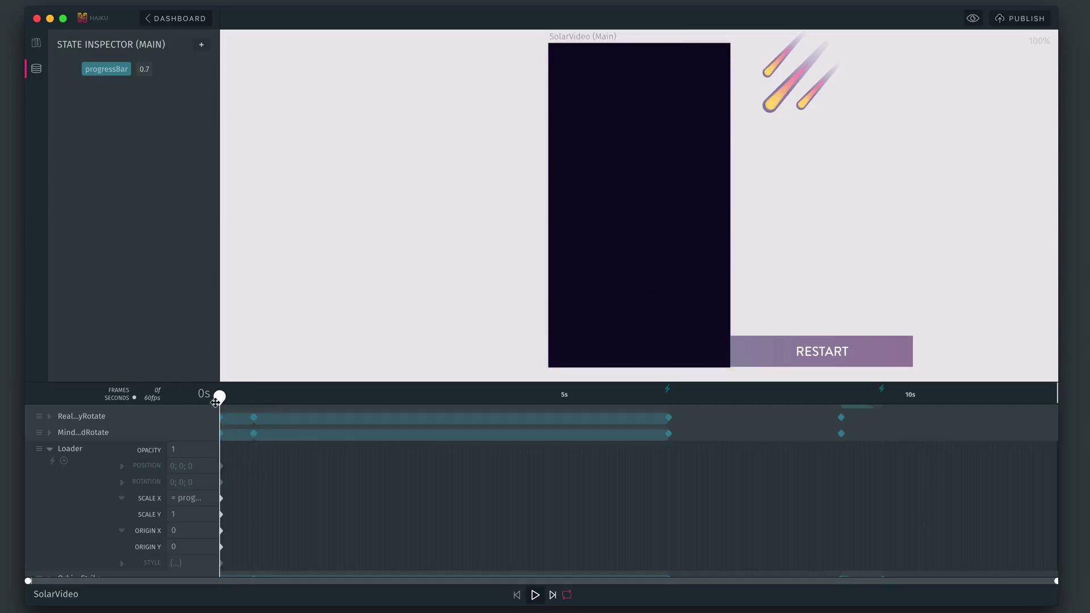
left_click(191, 499)
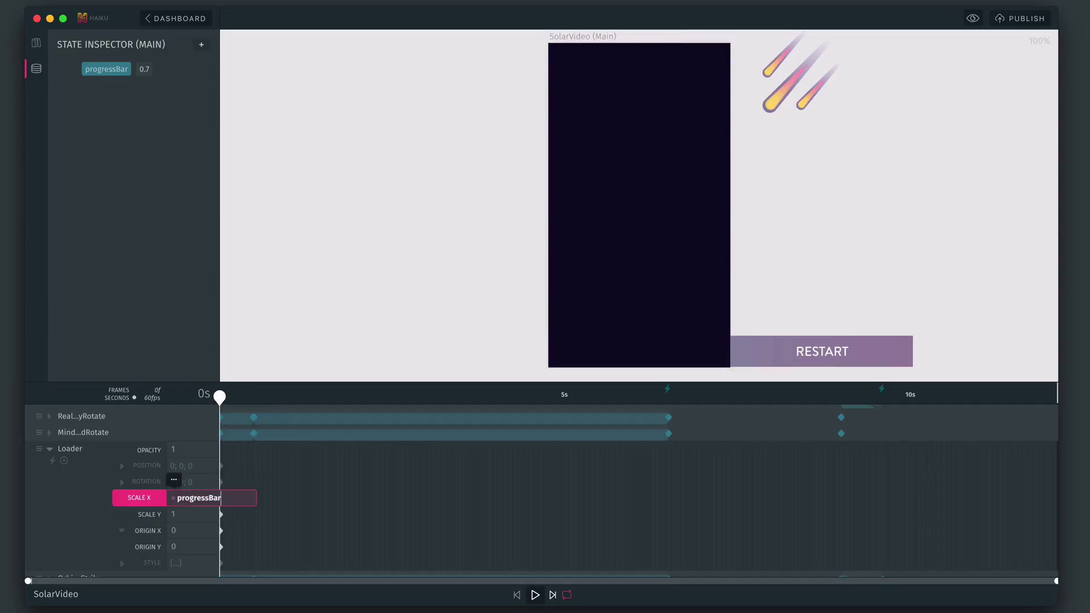
type("/ 100")
key("Return")
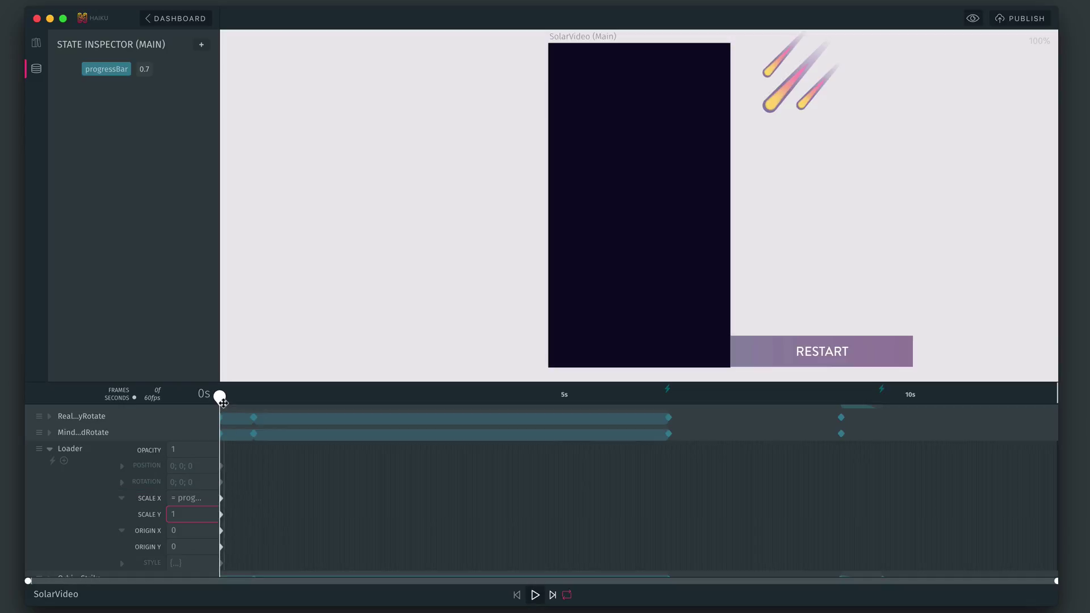
key("space")
- Set the progressBar state to 100 and publish the animation
left_click(145, 69)
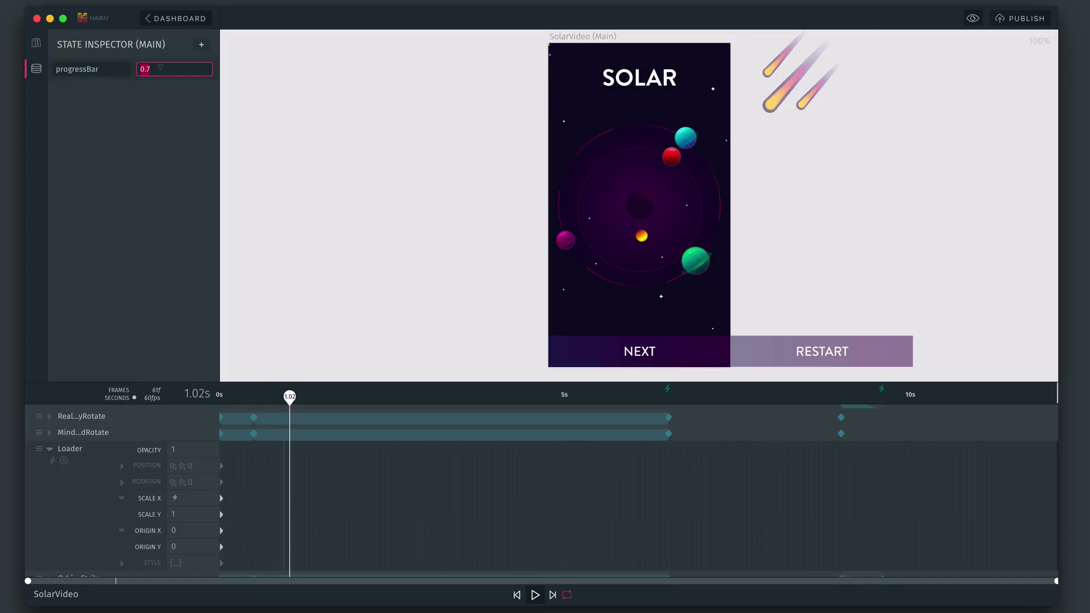
type("100")
key("Return")
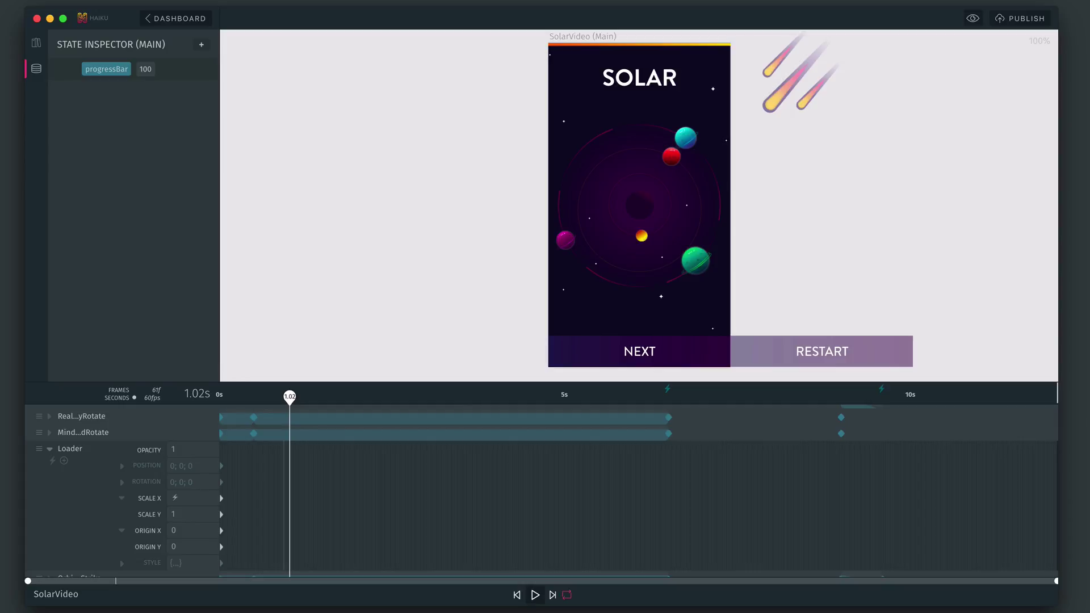
left_click(1015, 19)
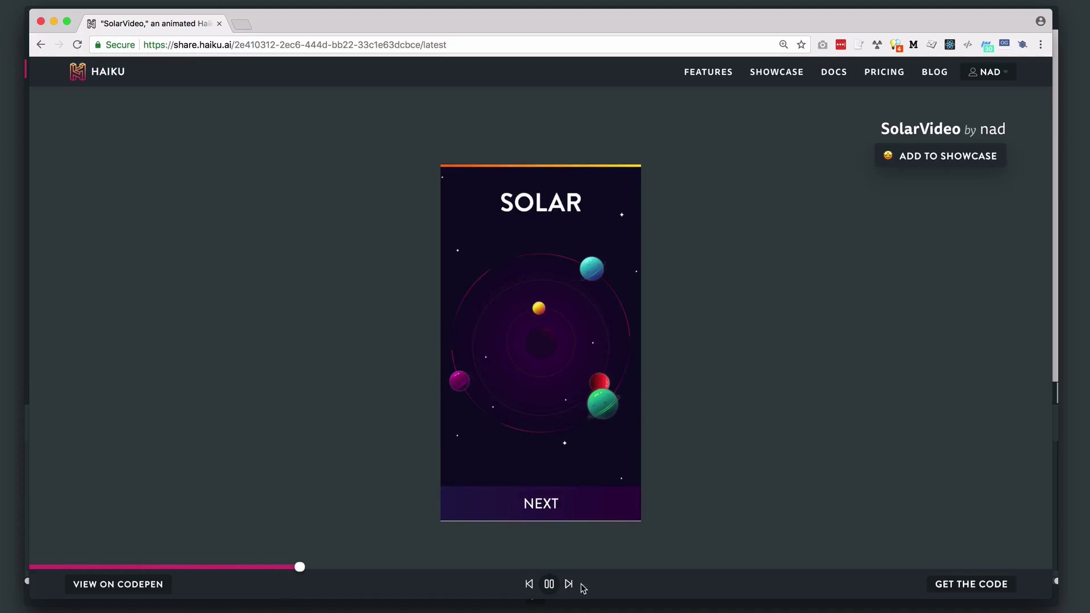
- Reveal the GET THE CODE installation and example-use panel for SolarVideo
left_click(944, 584)
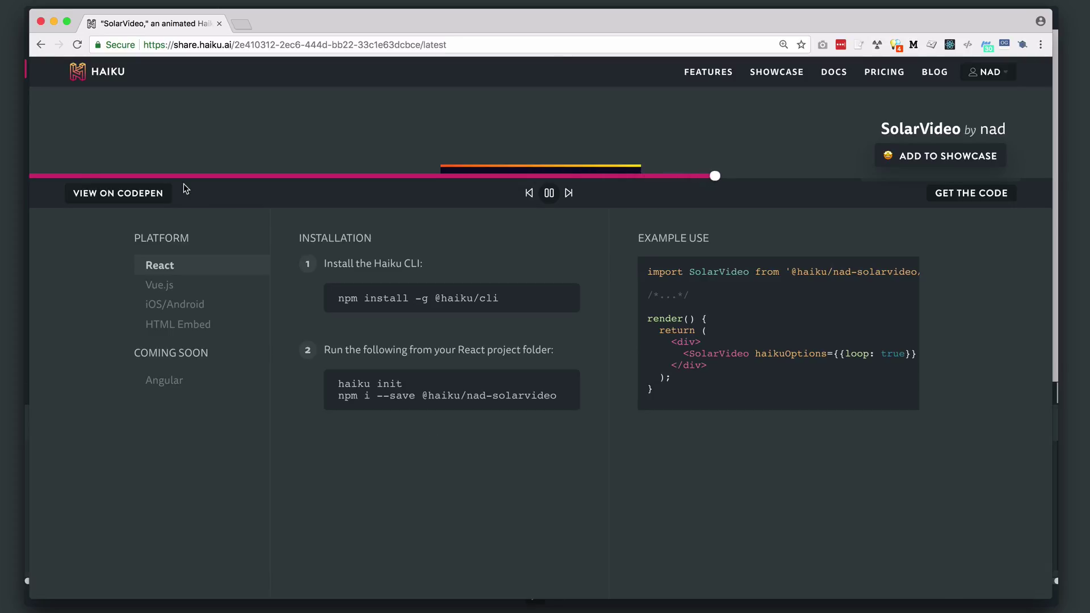
- On CodePen, paste a setInterval loop updating progressBar into the JS and advance to RESTART
left_click(148, 192)
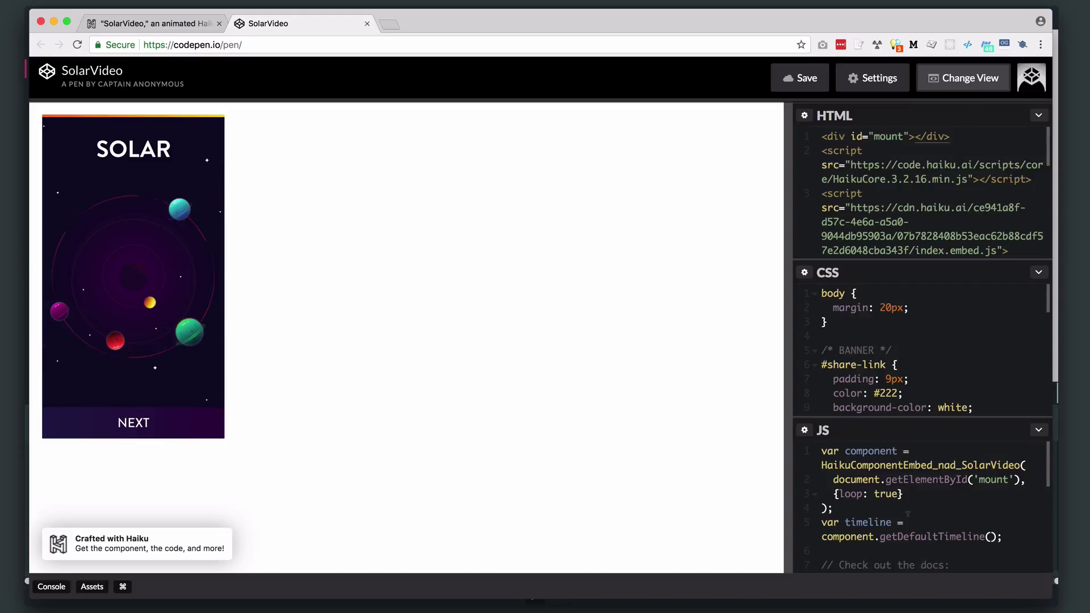
scroll(908, 510, "down", 3)
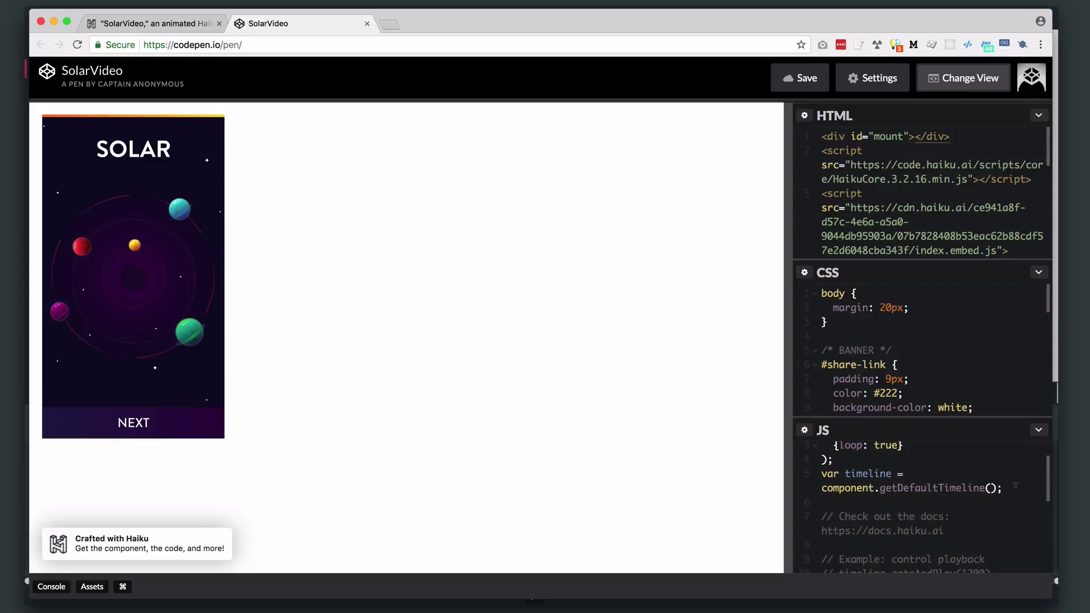
left_click(999, 488)
key("Return")
key("Return")
type("var progress = 1 setInterval(function(){     progress++   component.setState({     progressBar: progress   }) },100);")
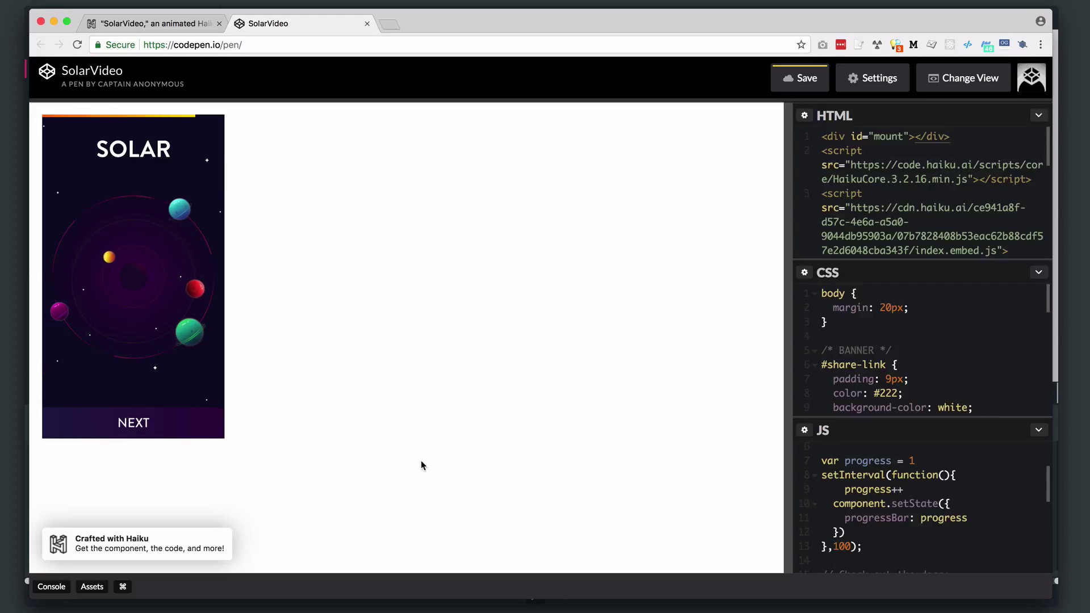
left_click(166, 436)
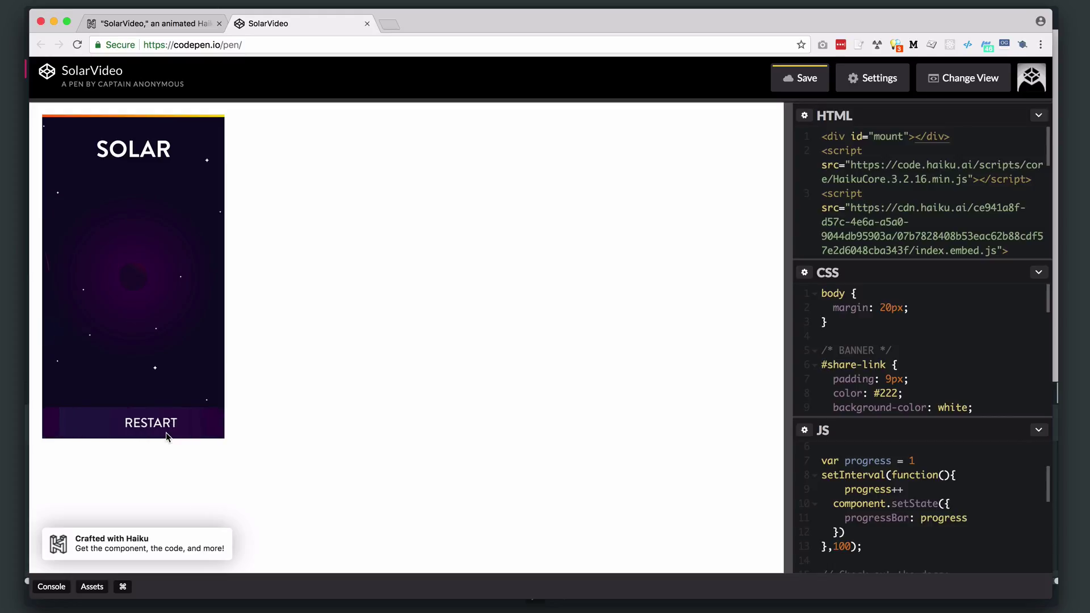